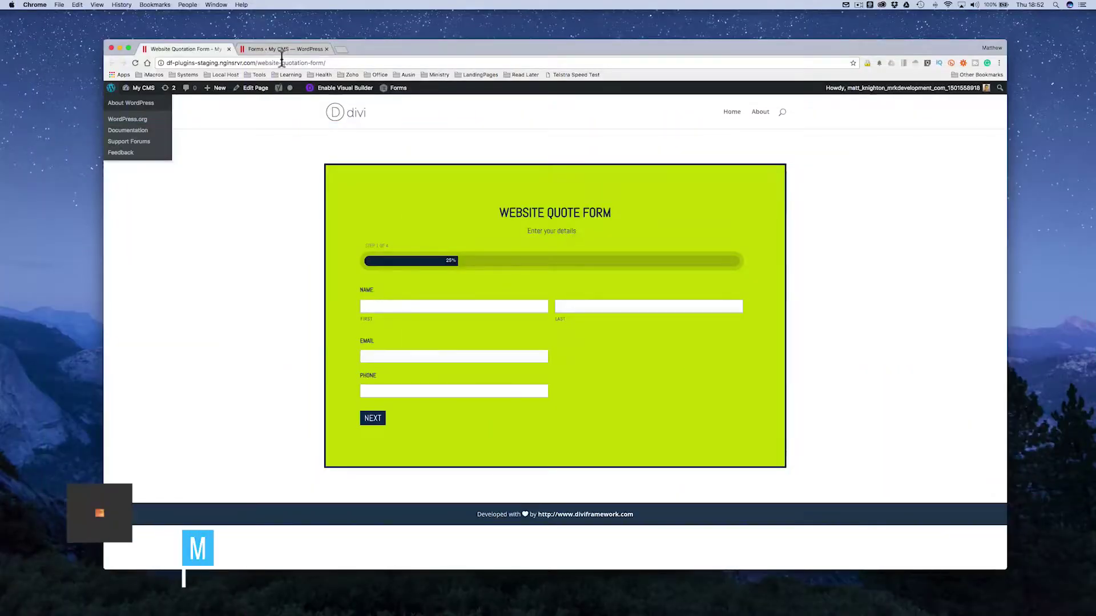
Step: Dismiss the open site menu and reload the Website Quote Form page to its empty step 1
click(247, 147)
mouse_move(142, 98)
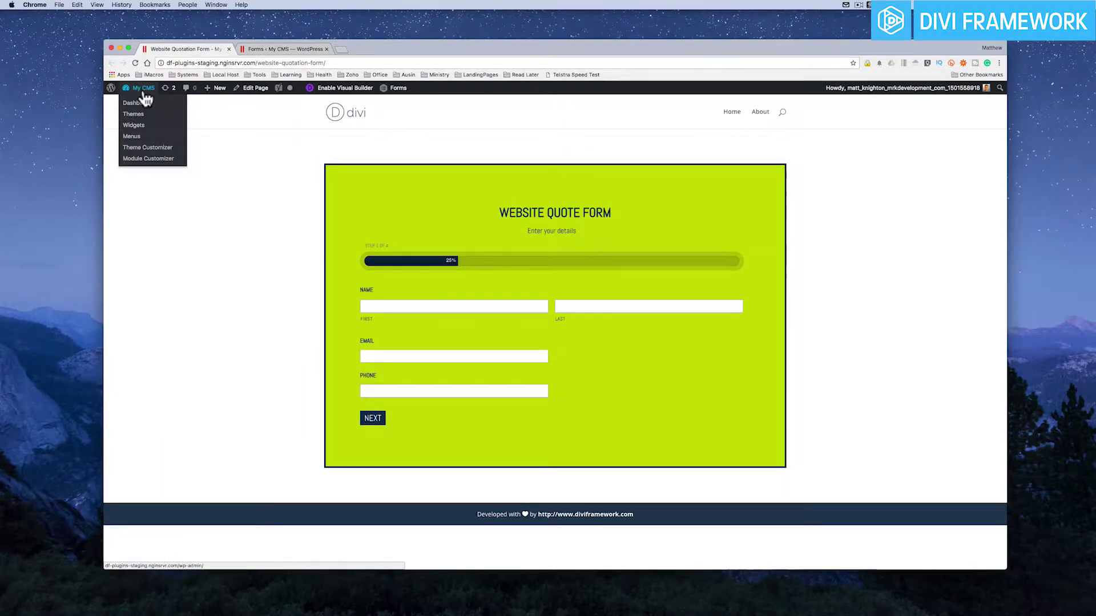
click(136, 63)
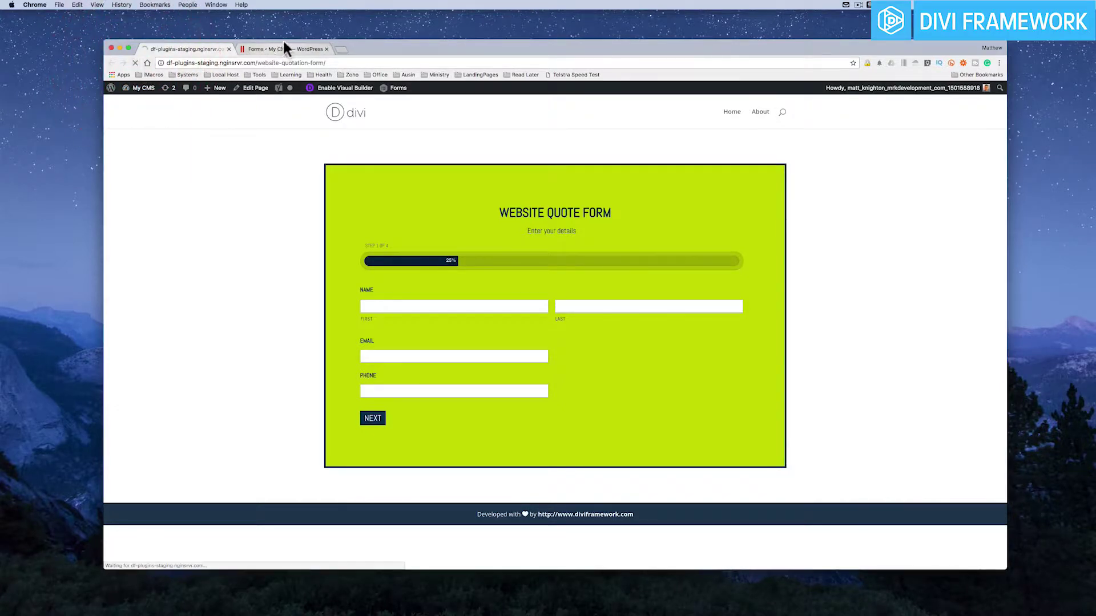
Step: Autofill the name, email and phone on step 1 and advance to step 2
click(391, 309)
text(Mat)
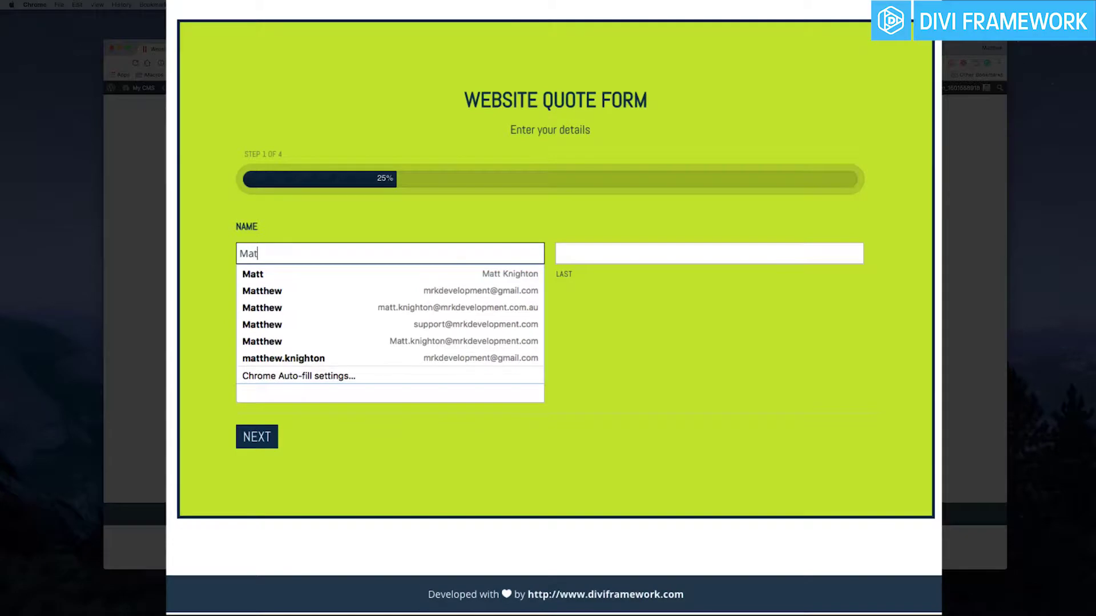
key(Down)
key(Return)
key(Tab)
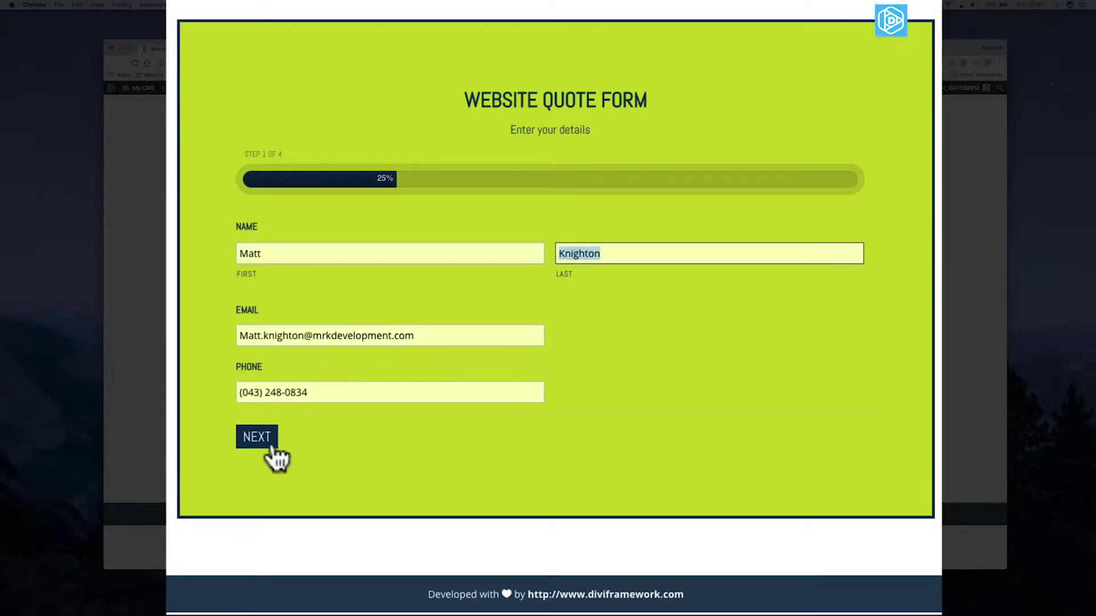
click(267, 443)
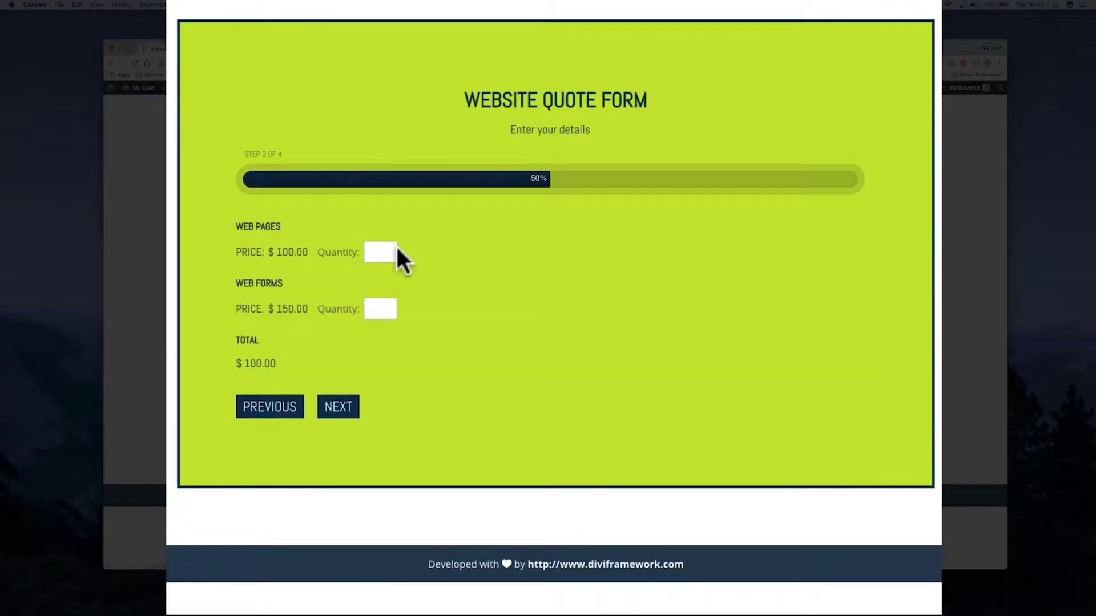
Step: Enter quantity 1 for Web Pages and Web Forms, then advance through to step 4
click(388, 251)
text(1)
click(379, 308)
text(1)
click(340, 419)
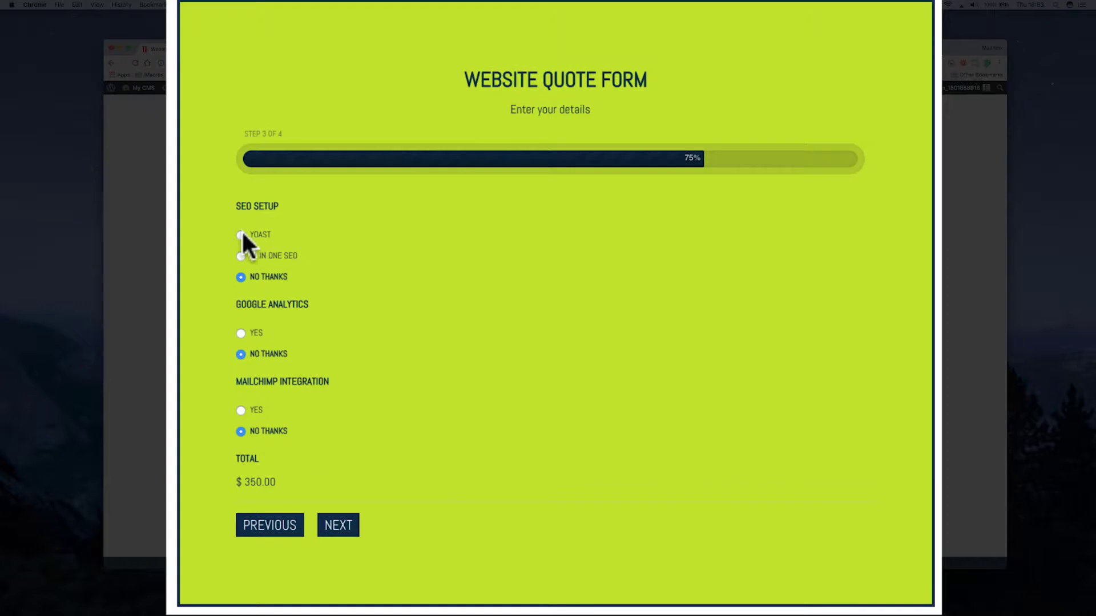
click(342, 528)
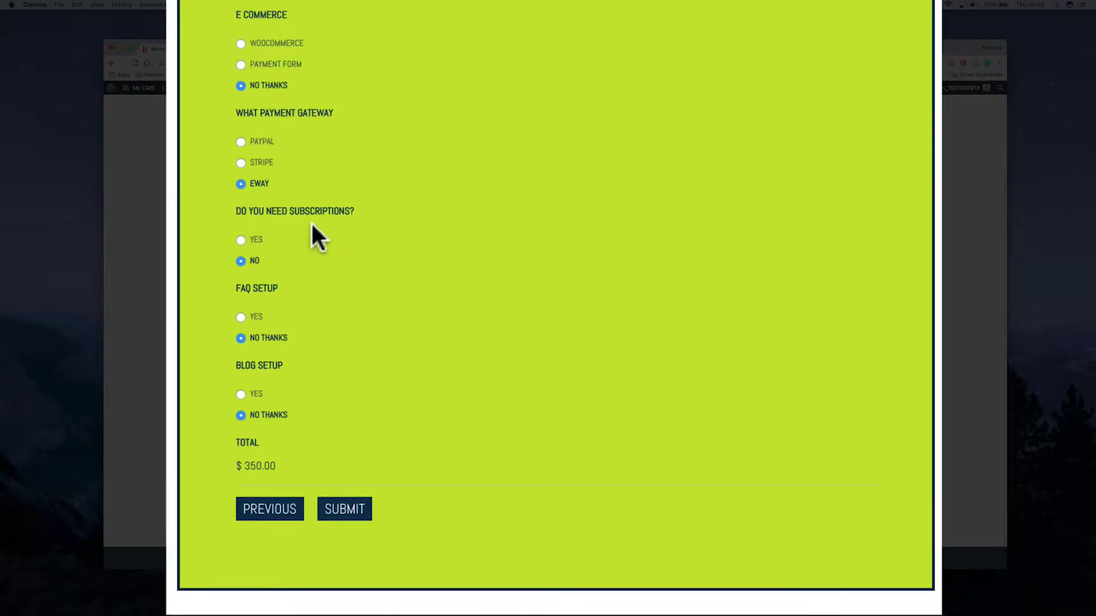
scroll(311, 221, up, 3)
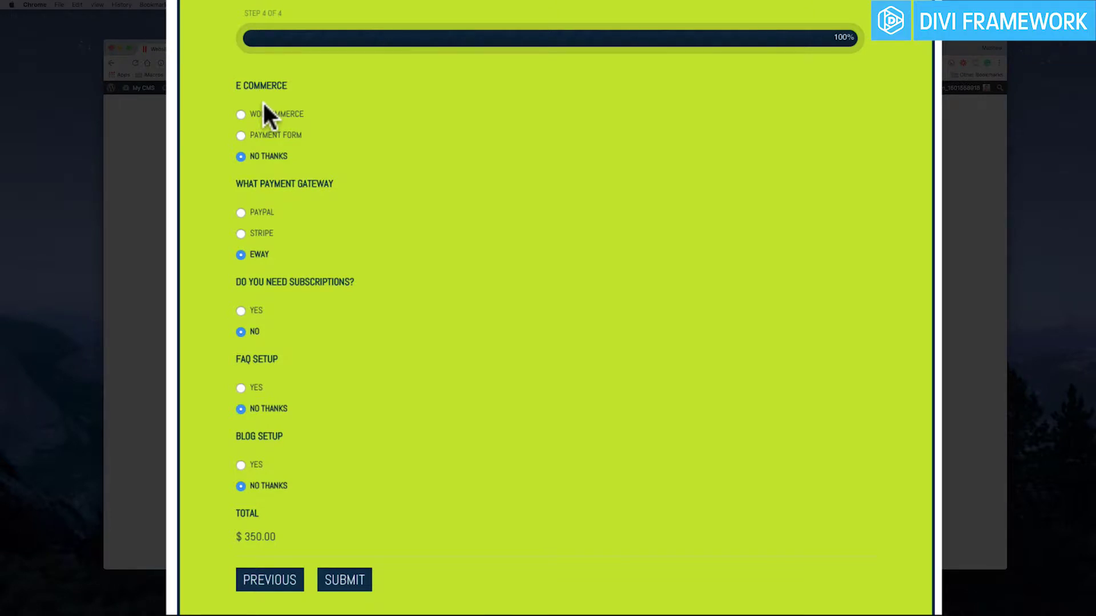
Step: In the form editor, enable conditional logic on the What Payment Gateway field
click(266, 48)
scroll(332, 214, down, 5)
scroll(334, 218, down, 10)
scroll(333, 218, down, 10)
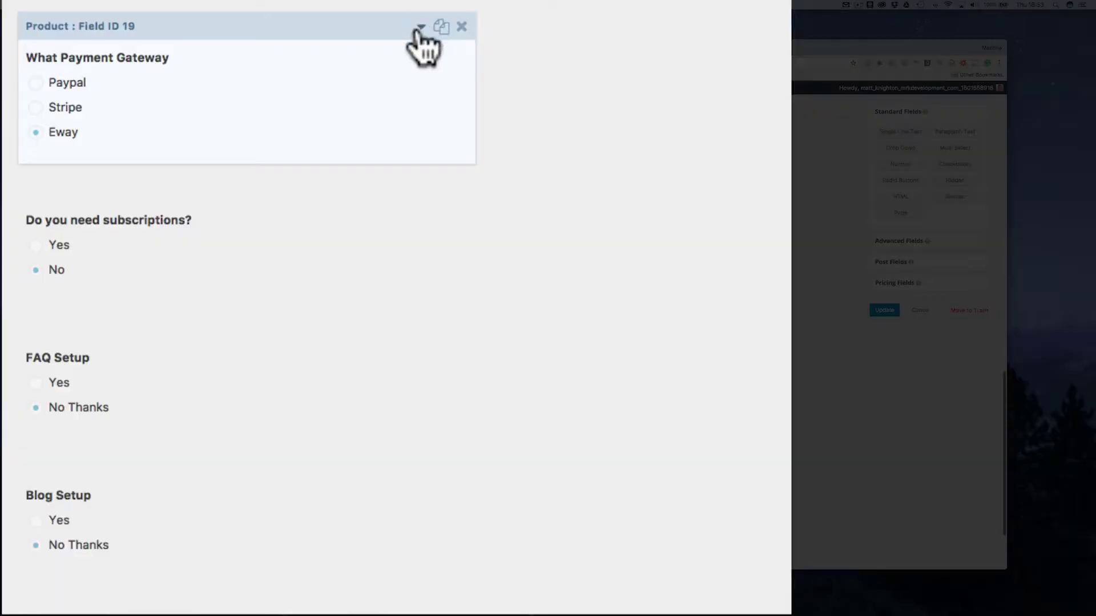
click(371, 252)
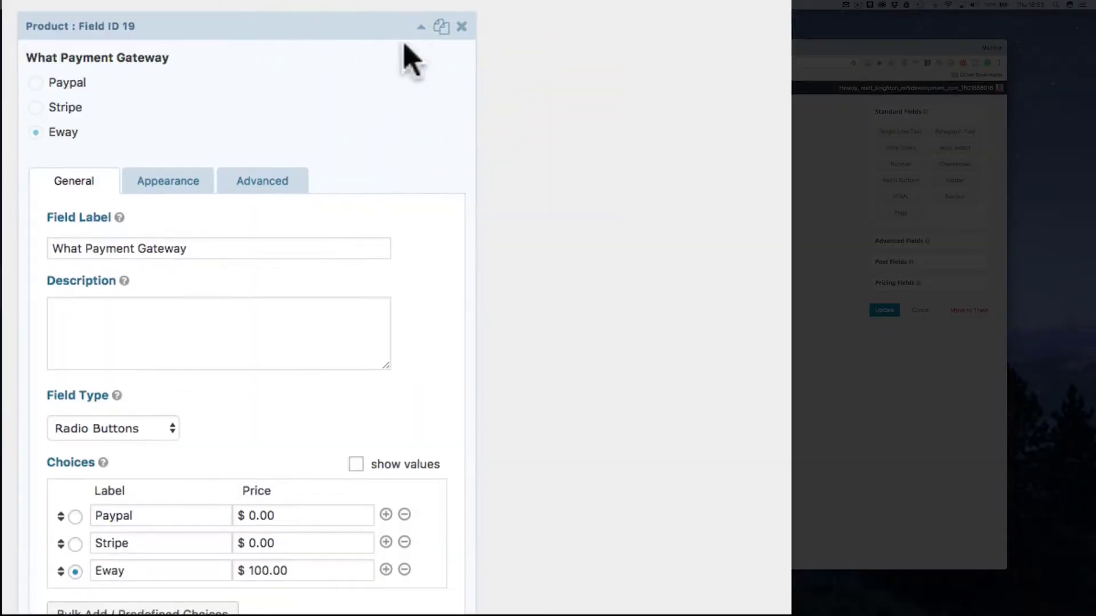
click(261, 178)
scroll(359, 176, down, 2)
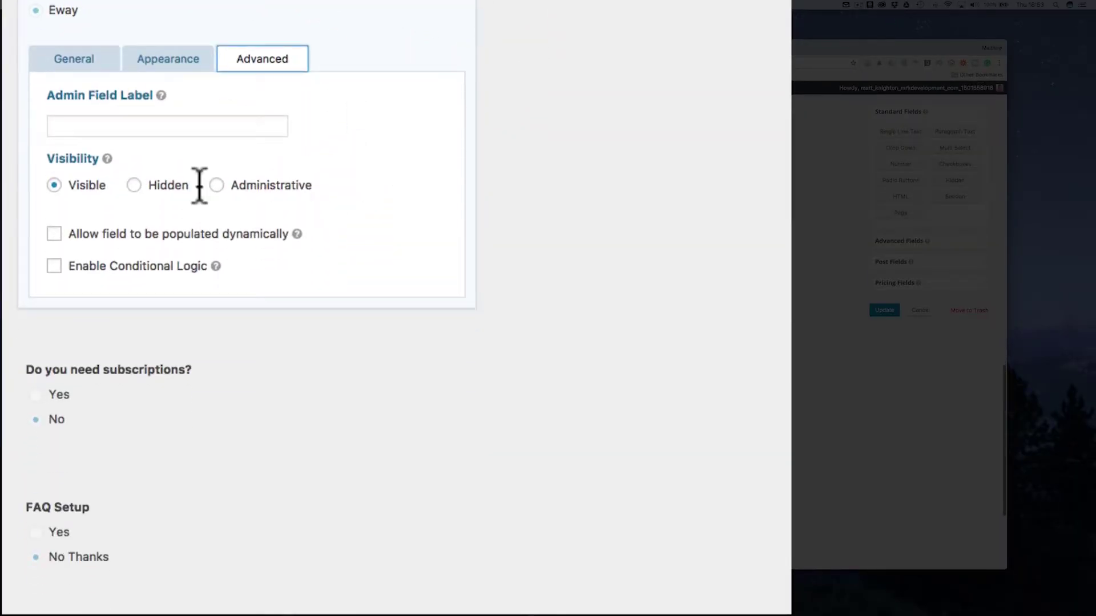
click(53, 266)
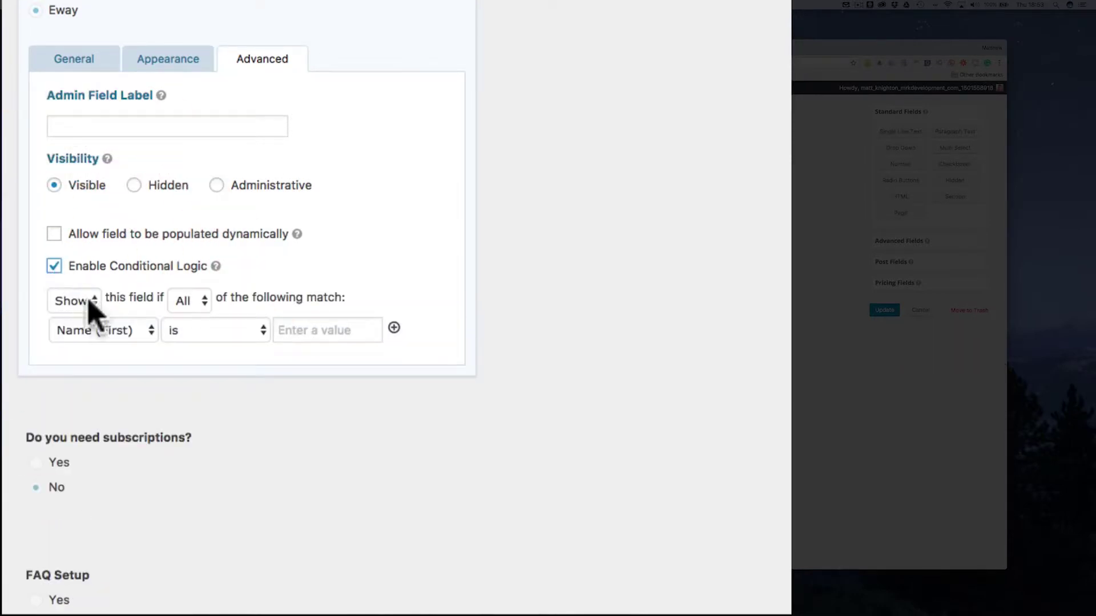
Step: Build Any-match rules on E Commerce, adding a second condition set to Payment Form
click(122, 337)
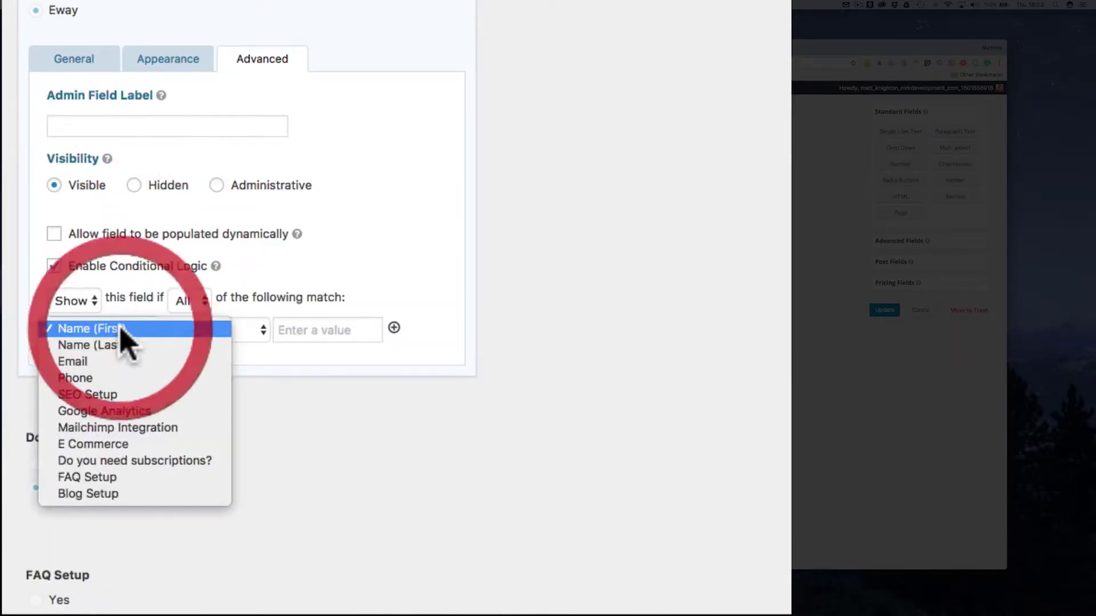
click(129, 445)
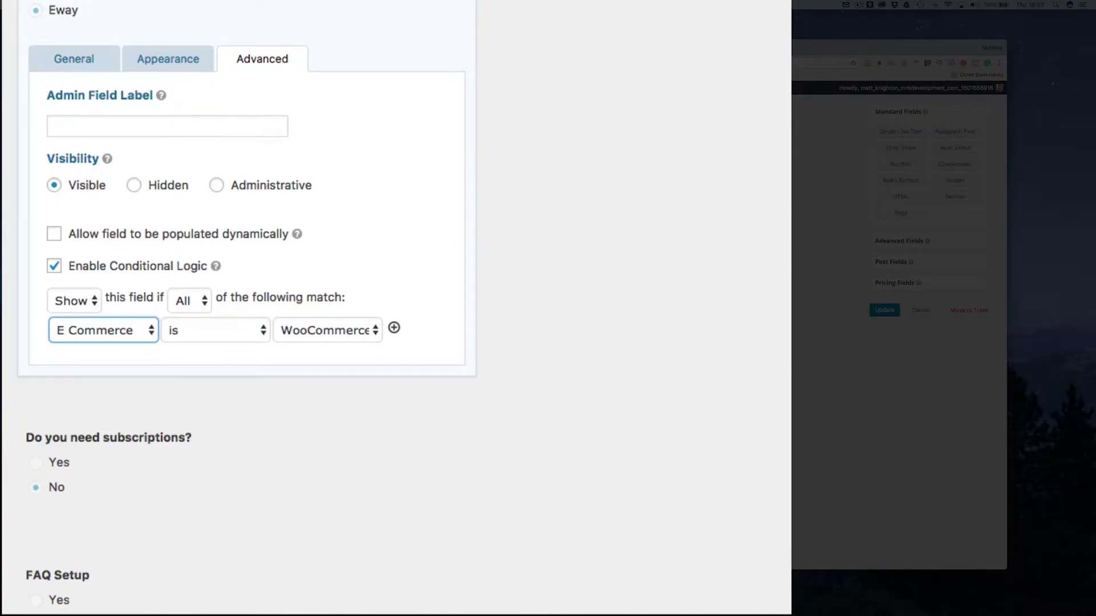
click(190, 301)
click(193, 317)
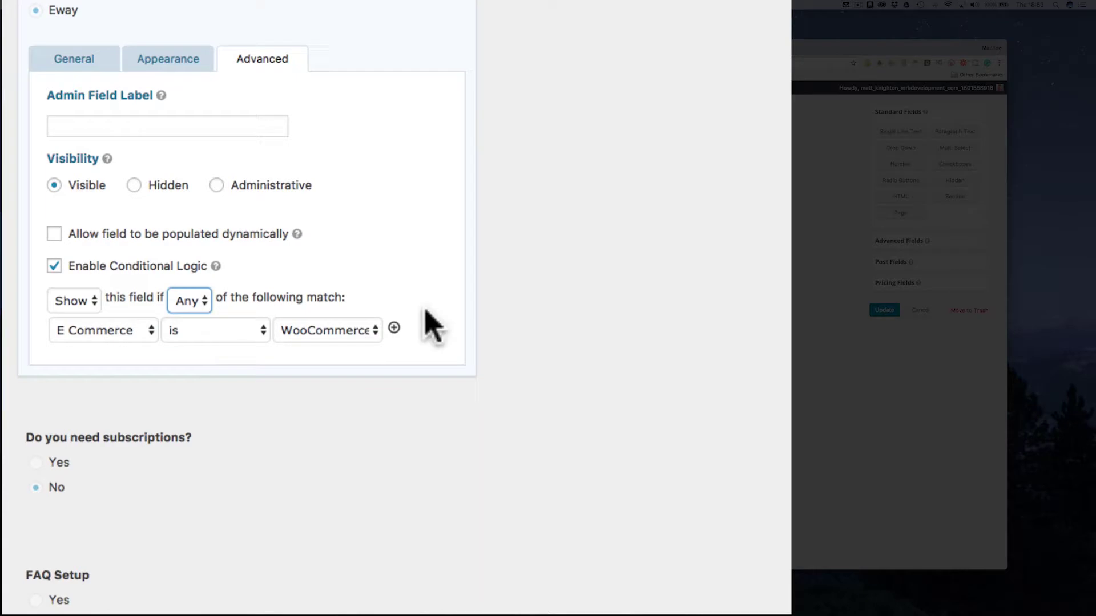
click(394, 328)
click(117, 361)
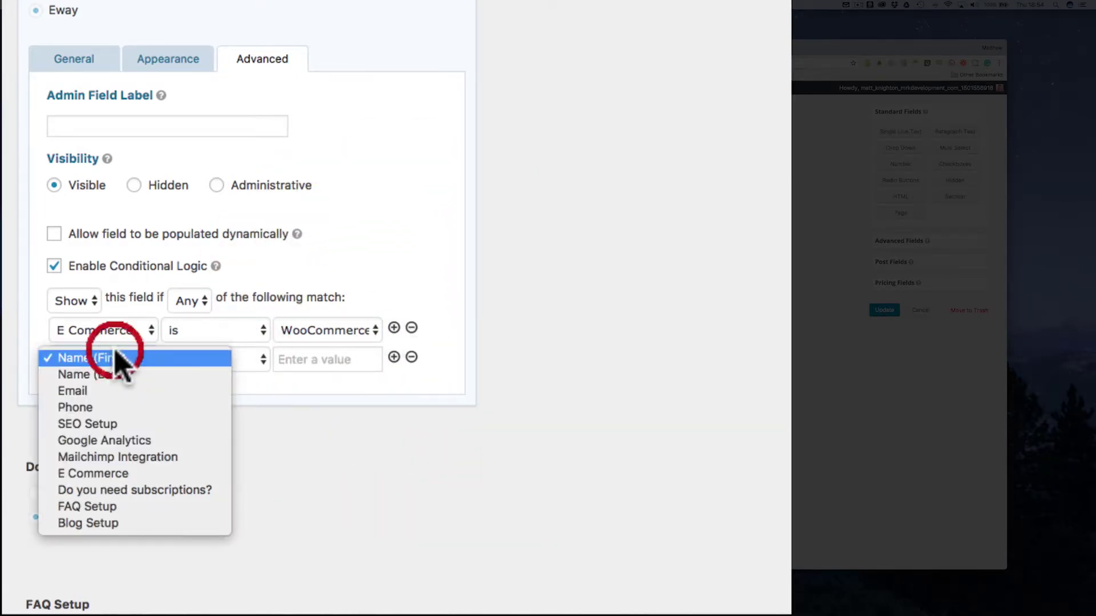
click(135, 475)
click(360, 361)
click(325, 375)
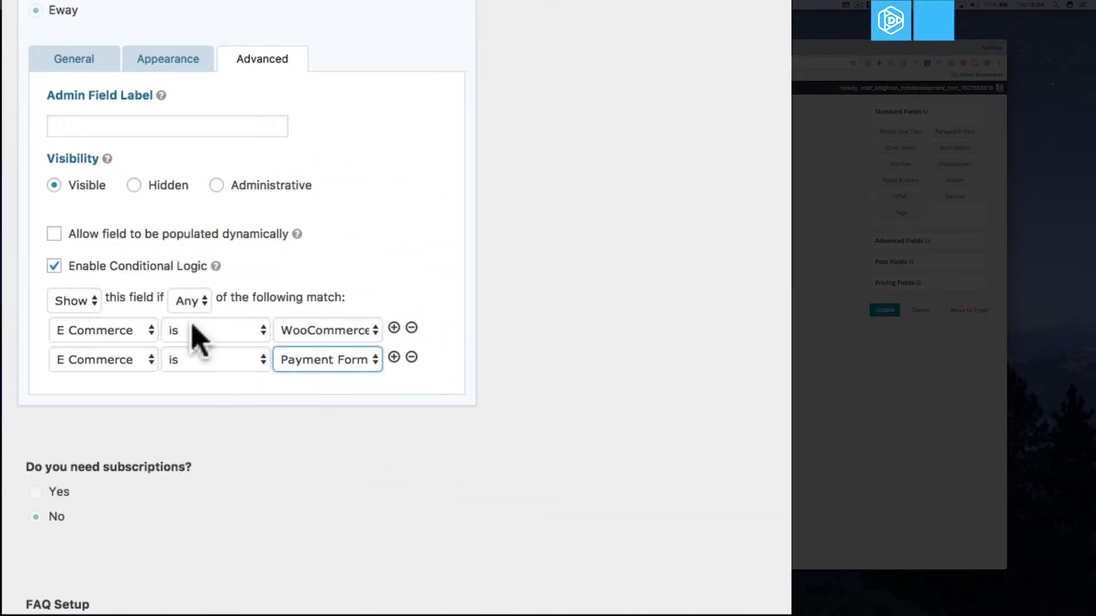
Step: Make the first condition 'E Commerce is not No Thanks', remove the second, and collapse the field
click(192, 330)
click(268, 345)
click(318, 340)
click(318, 365)
click(411, 358)
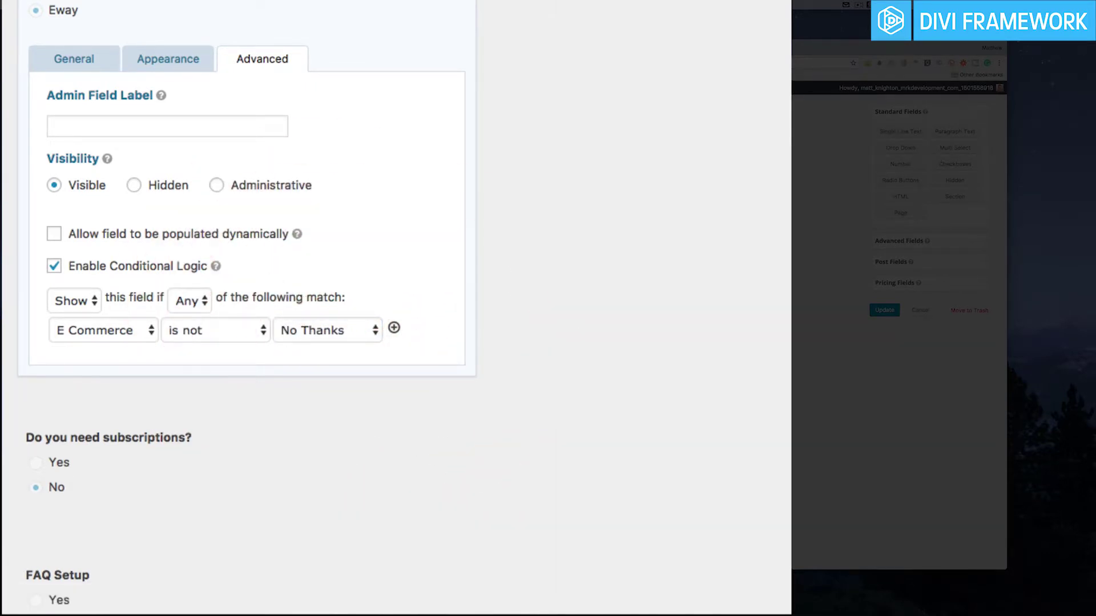
click(172, 8)
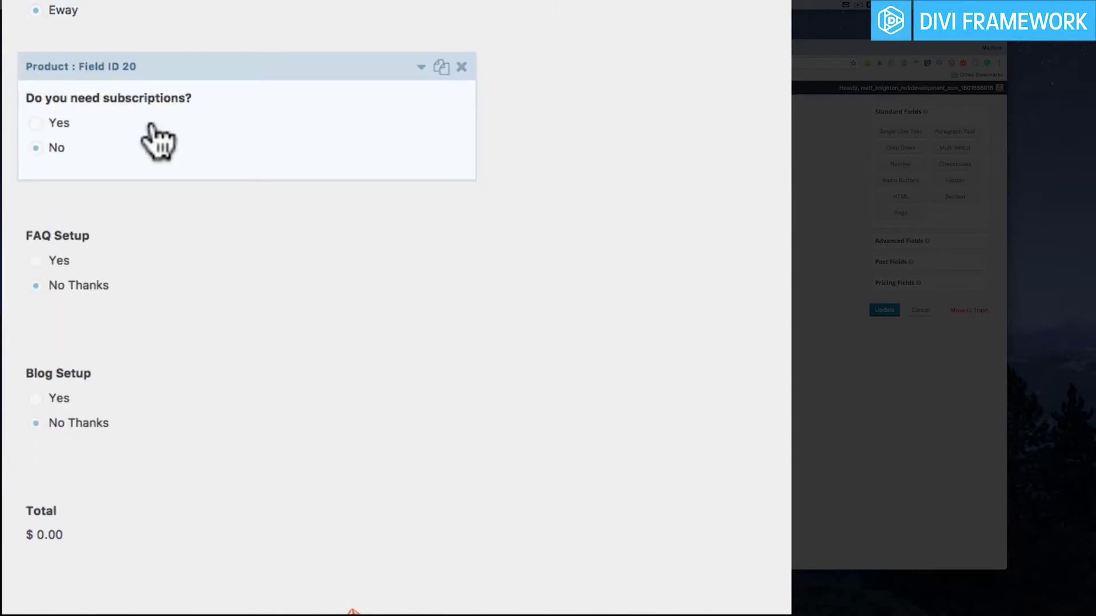
Step: Enable conditional logic on the subscriptions field
click(421, 66)
scroll(290, 400, down, 5)
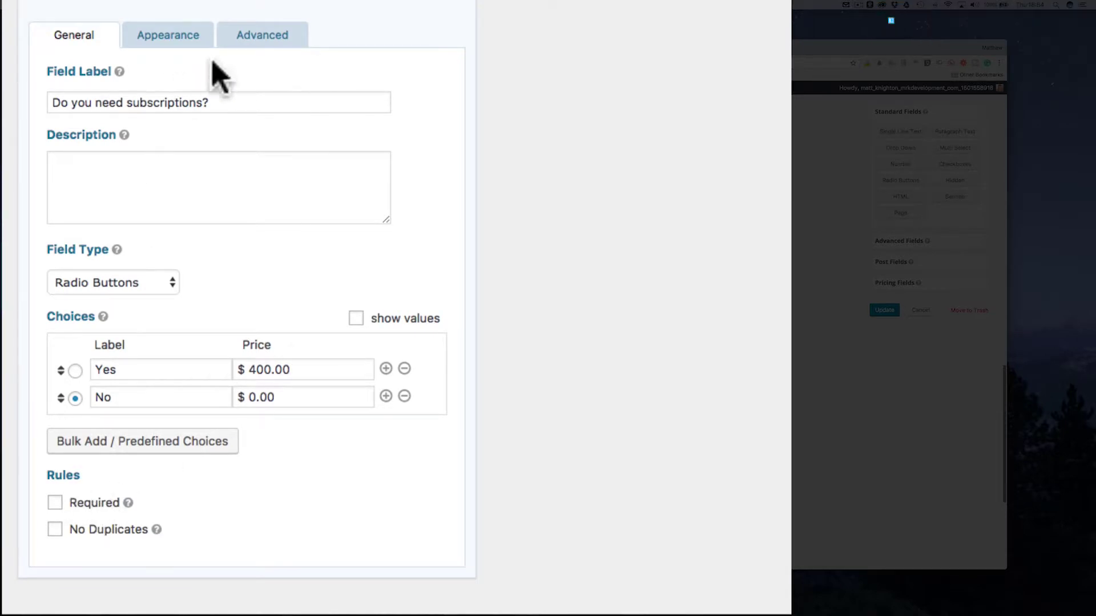
click(278, 46)
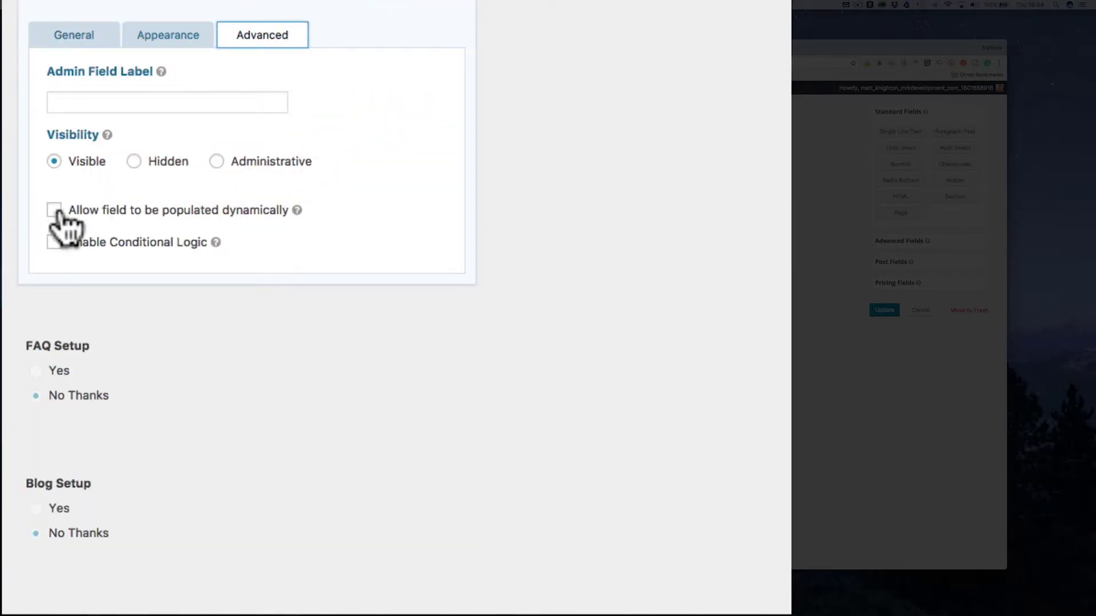
click(54, 242)
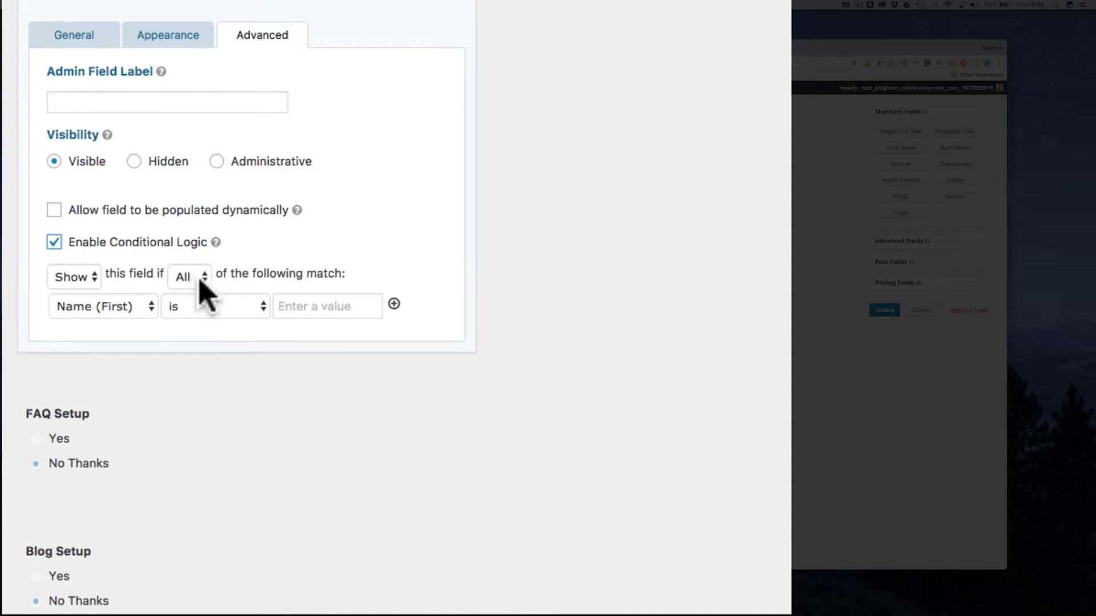
Step: Show subscriptions only when E Commerce is not No Thanks, collapse the field and update the form
click(71, 306)
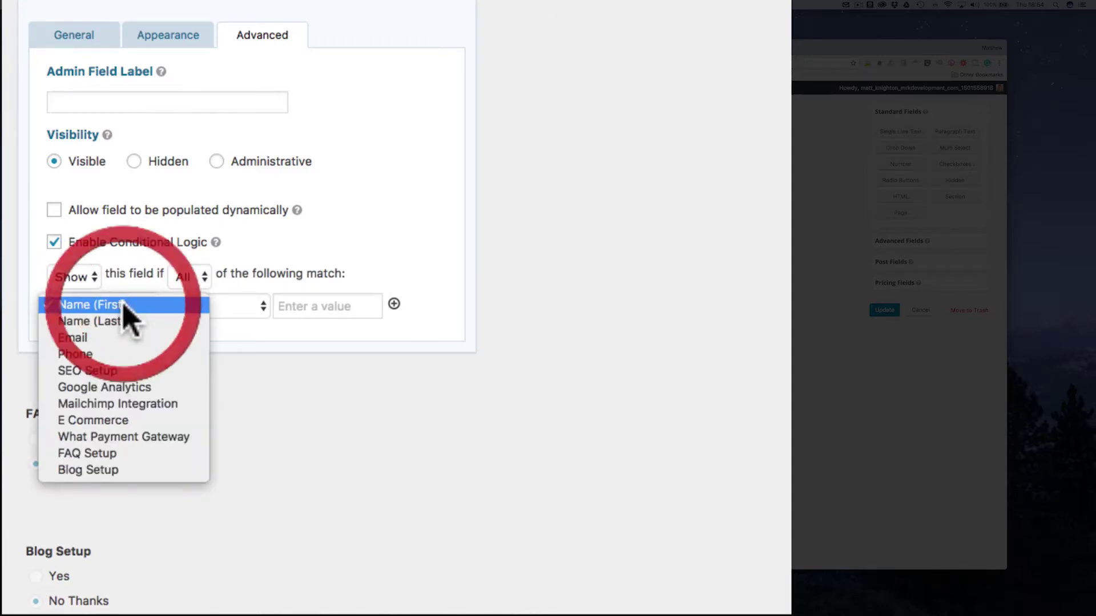
click(126, 421)
click(226, 307)
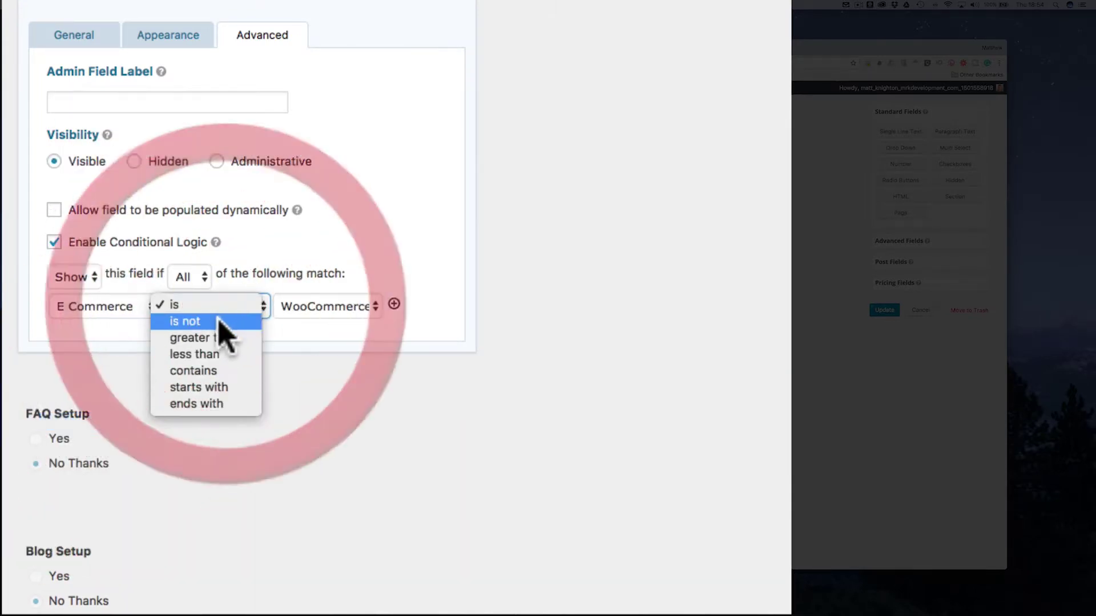
click(219, 322)
click(327, 308)
click(318, 337)
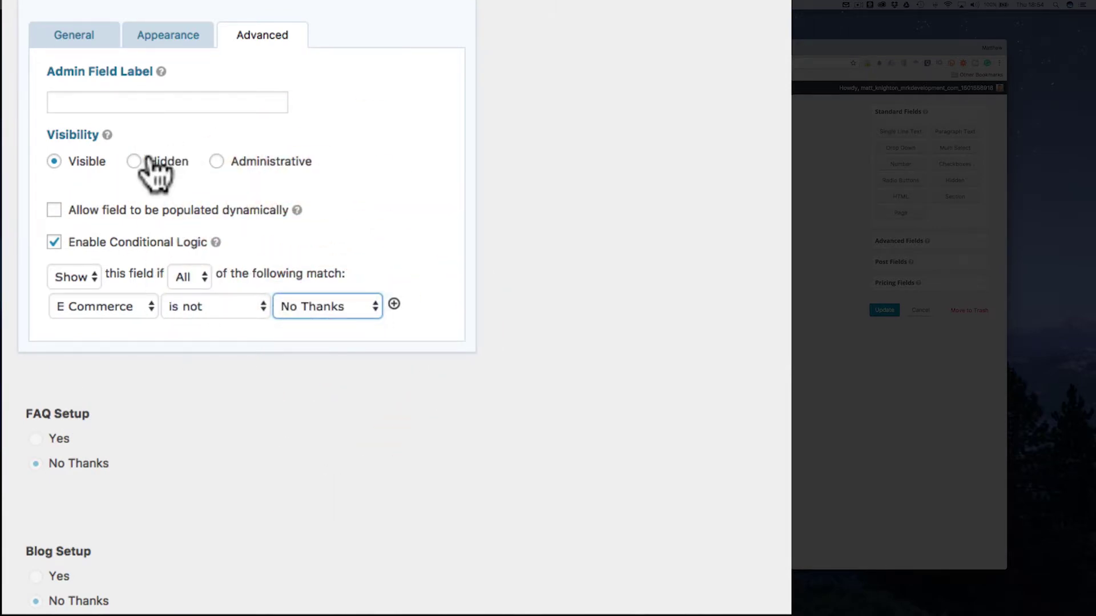
click(419, 0)
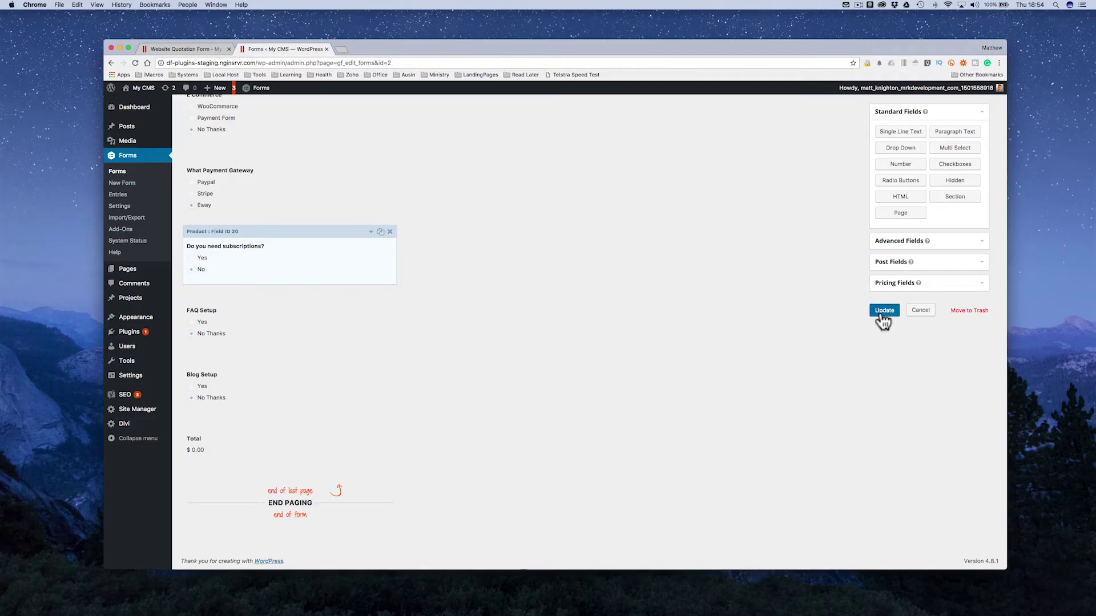
click(881, 315)
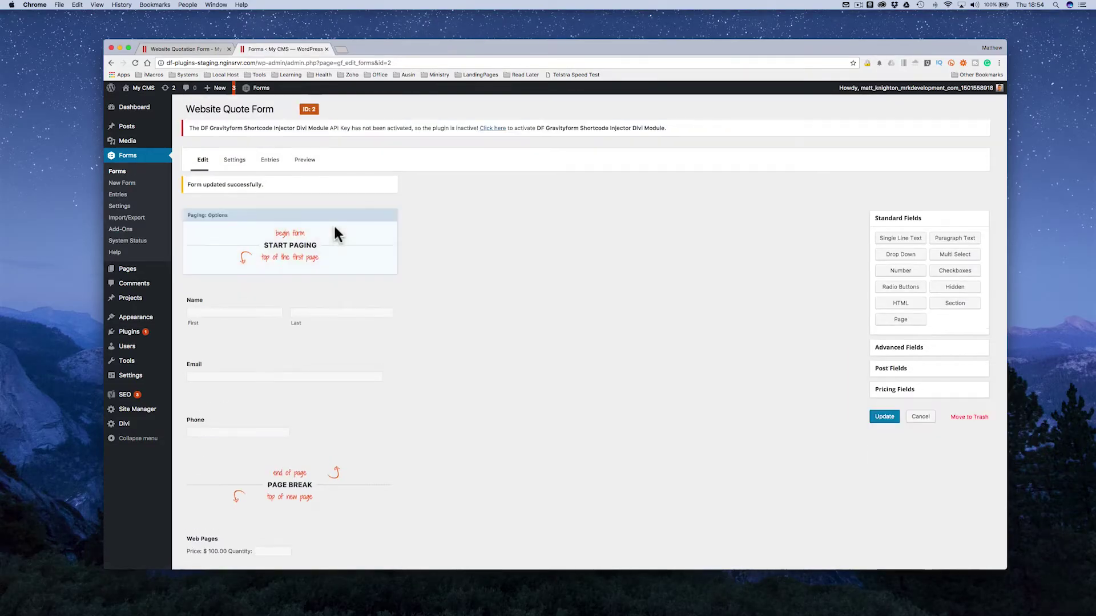
Step: Switch to the live quote form and reload it, confirming the resubmission
click(193, 52)
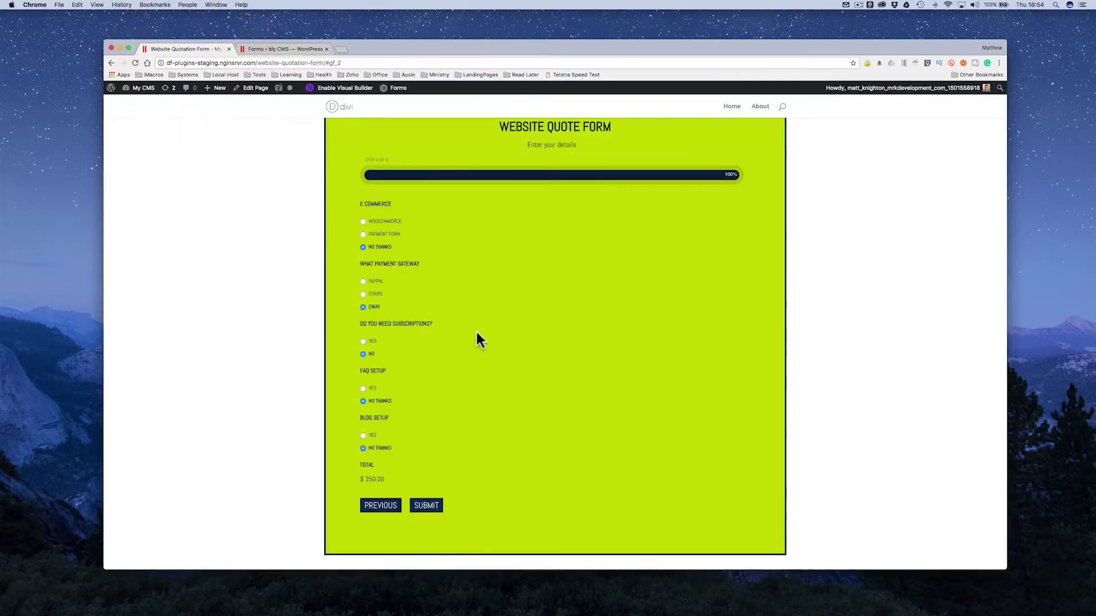
click(134, 63)
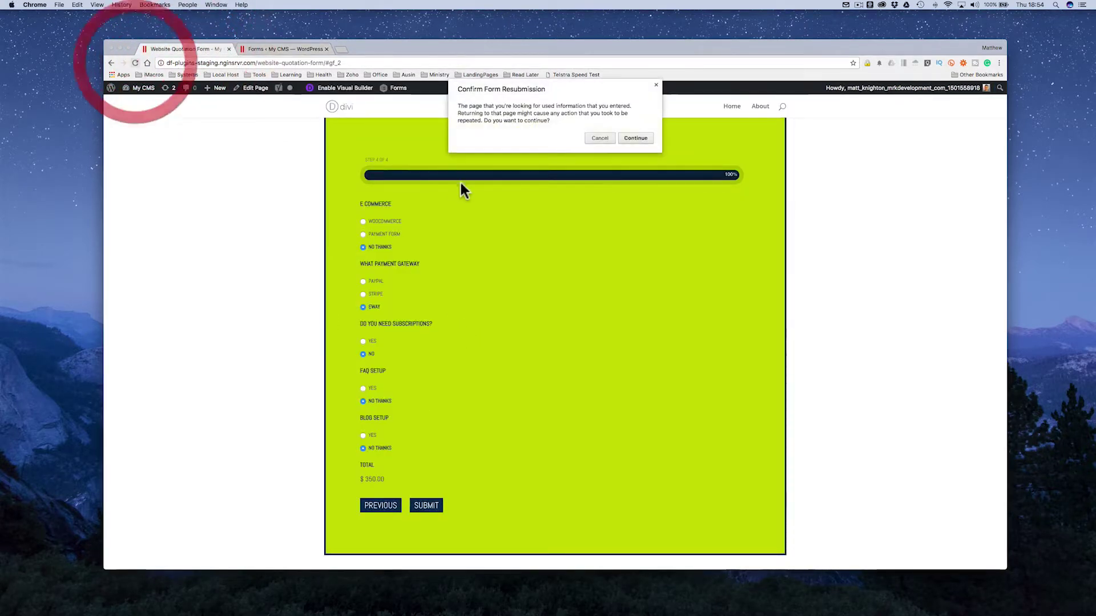
click(636, 138)
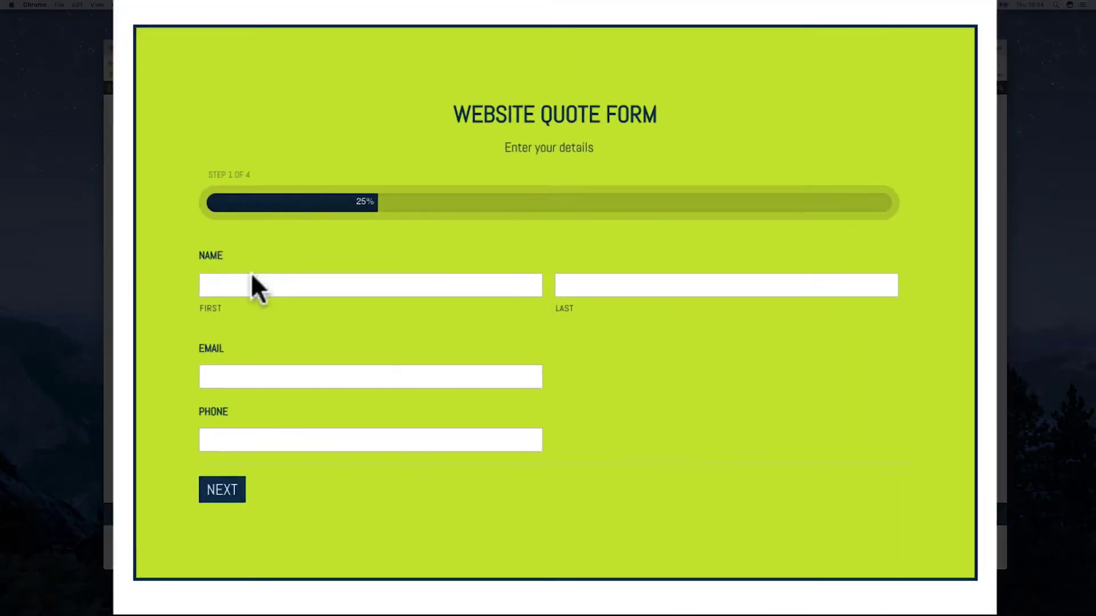
Step: Enter a first name, last name, email and phone, then advance to step 2
click(385, 307)
click(726, 285)
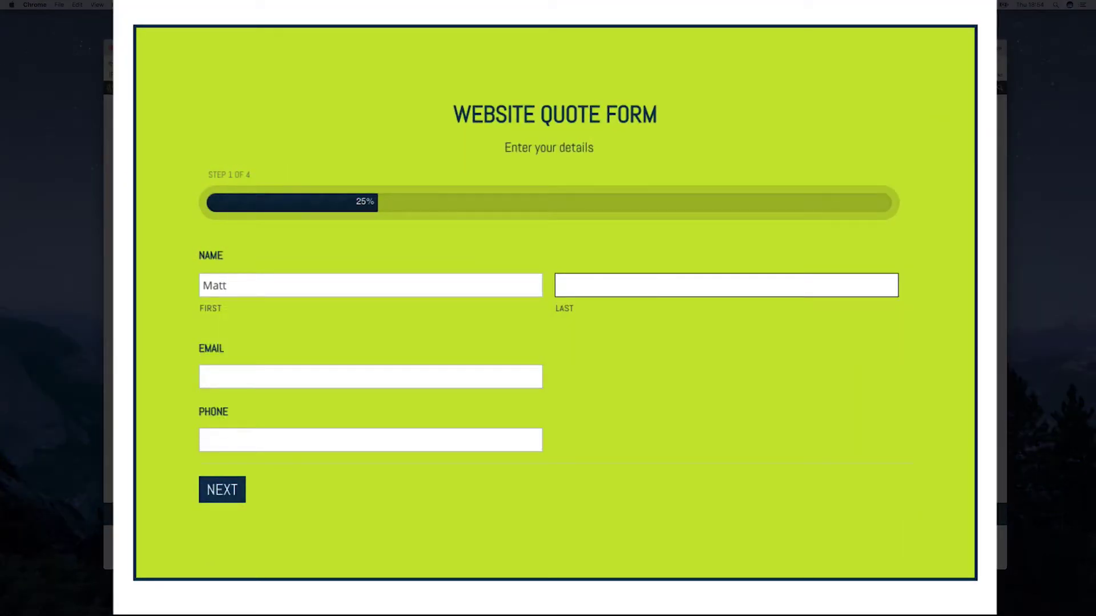
key(Tab)
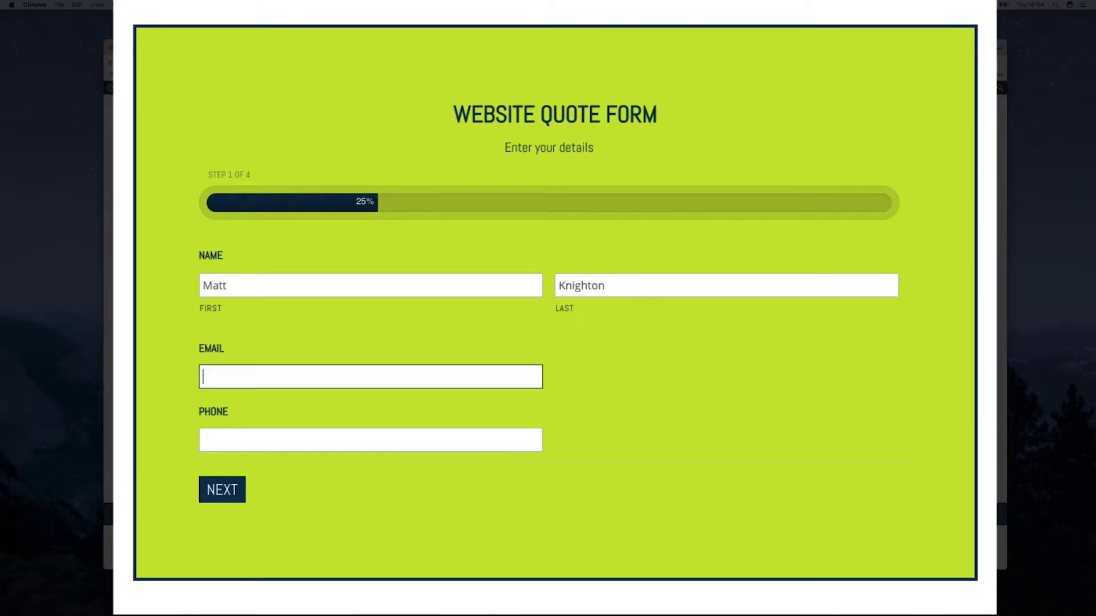
text(email)
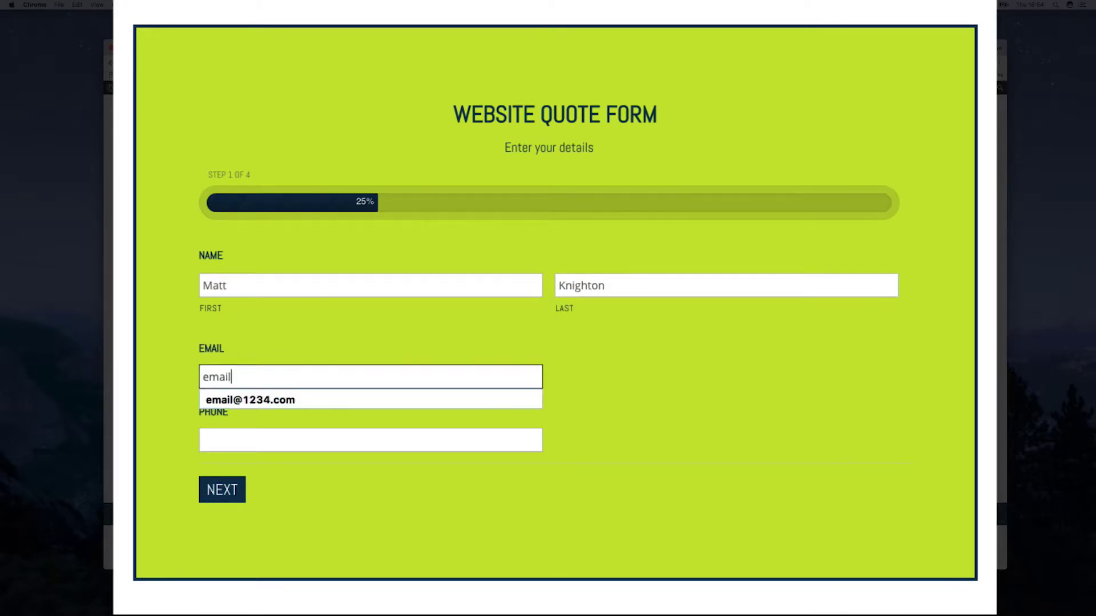
text(@email.com)
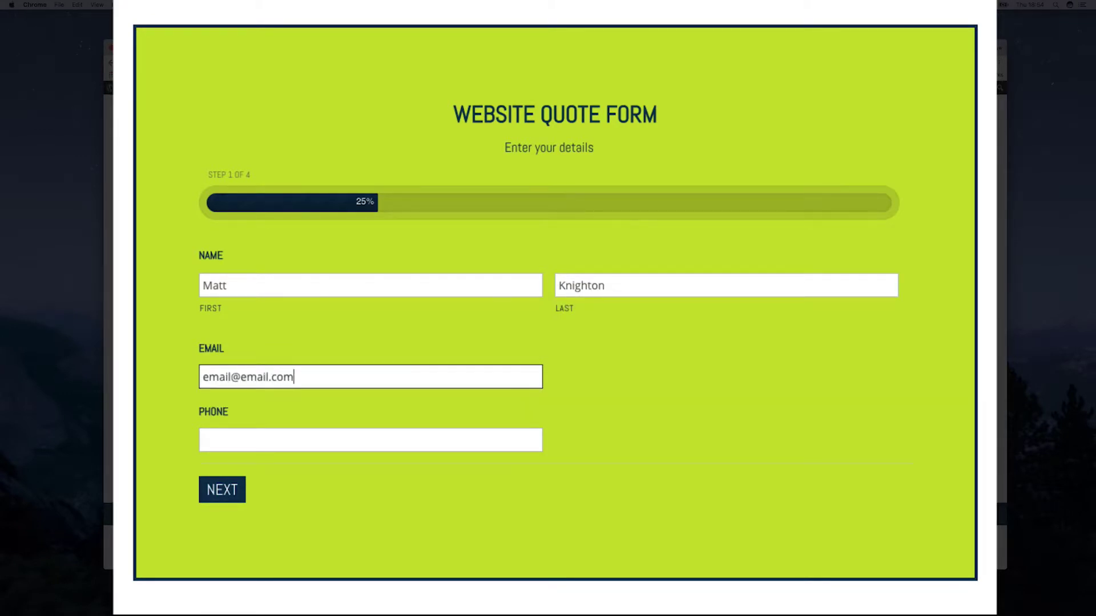
click(228, 440)
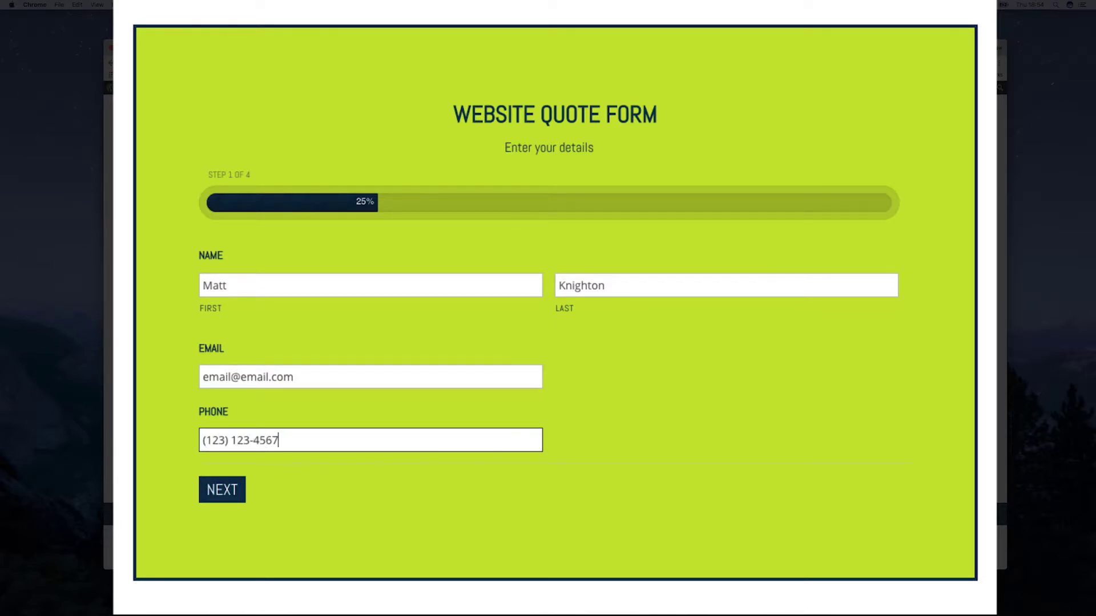
click(232, 509)
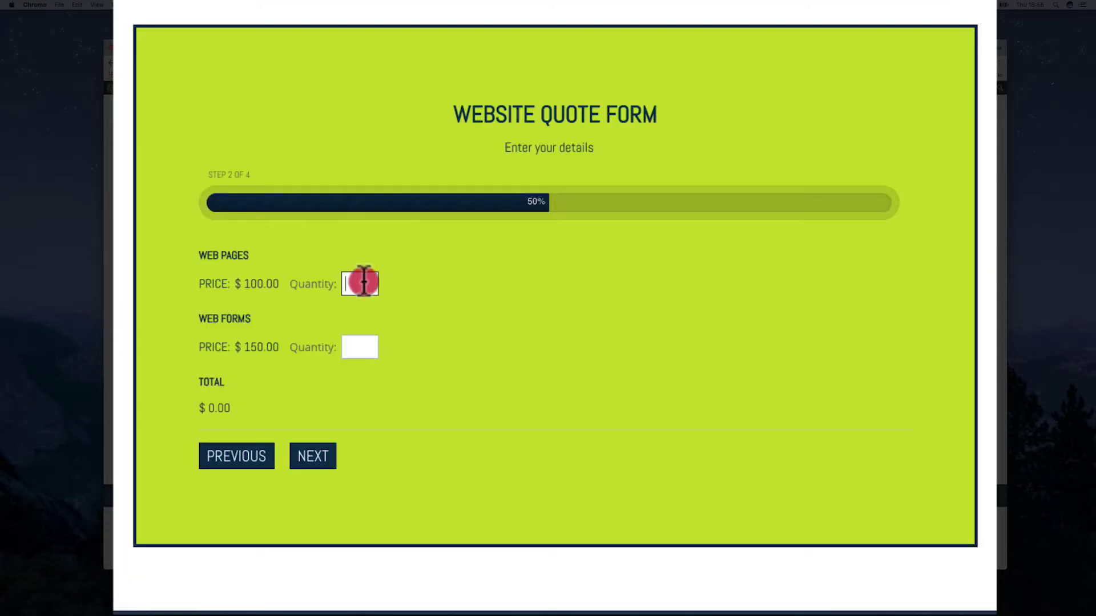
Step: Enter quantity 1 for Web Pages and Web Forms and advance to step 4
click(364, 282)
text(1)
click(360, 349)
text(1)
click(306, 463)
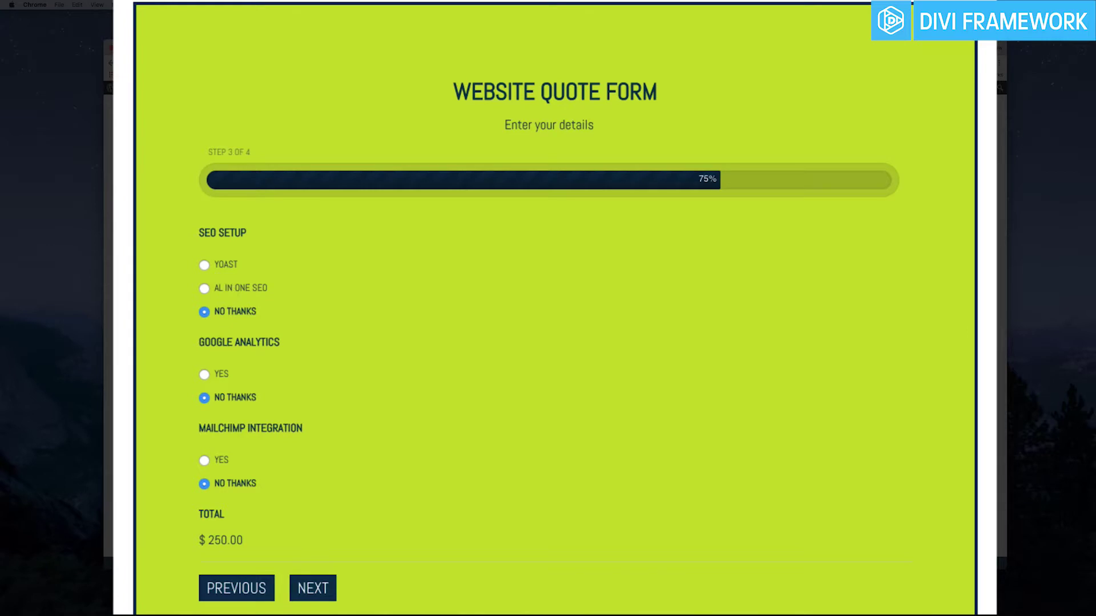
click(313, 592)
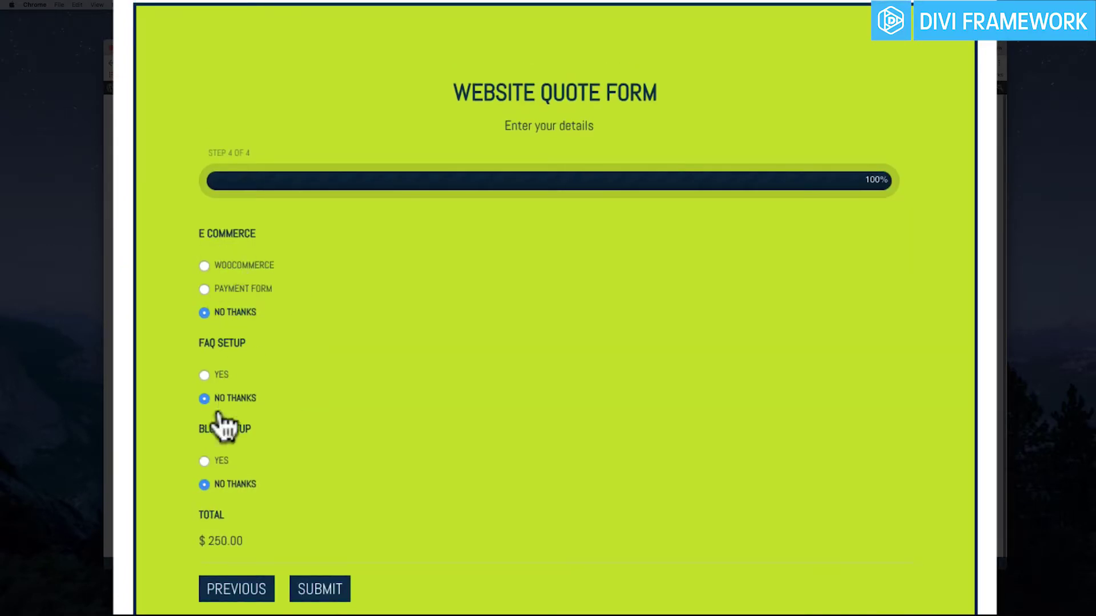
Step: Test E Commerce toggling, then choose Payment Form, PayPal and Yes for subscriptions before returning to step 3
click(204, 289)
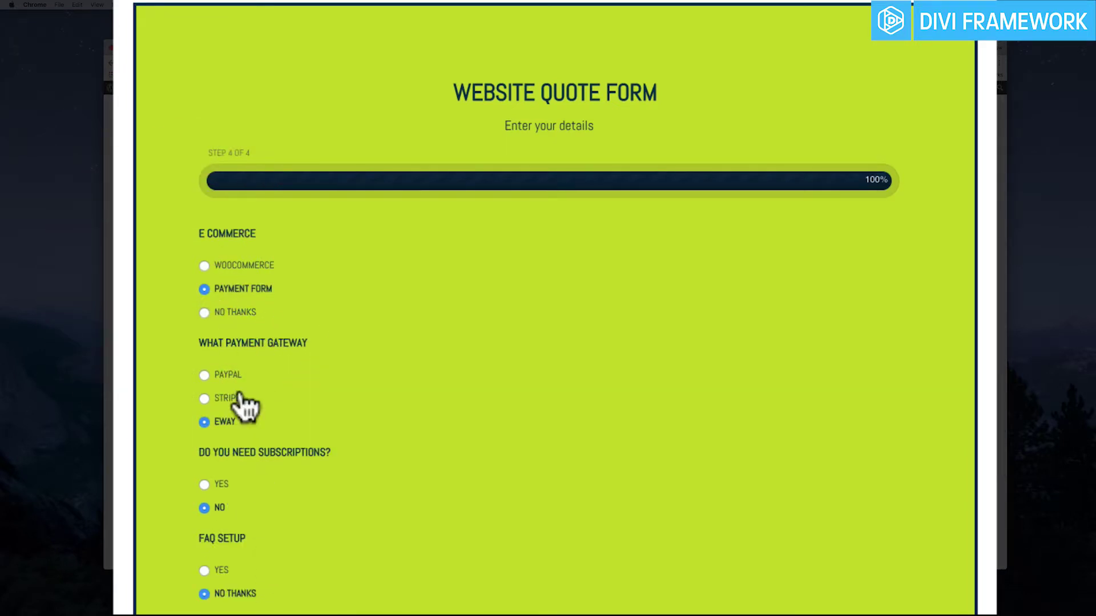
click(204, 311)
click(204, 289)
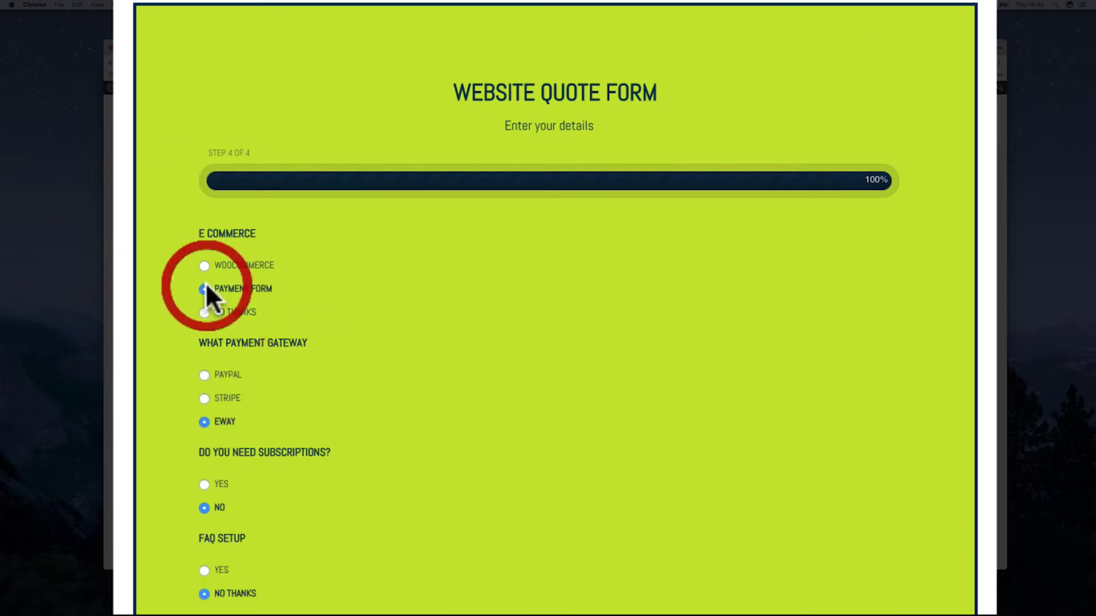
click(206, 375)
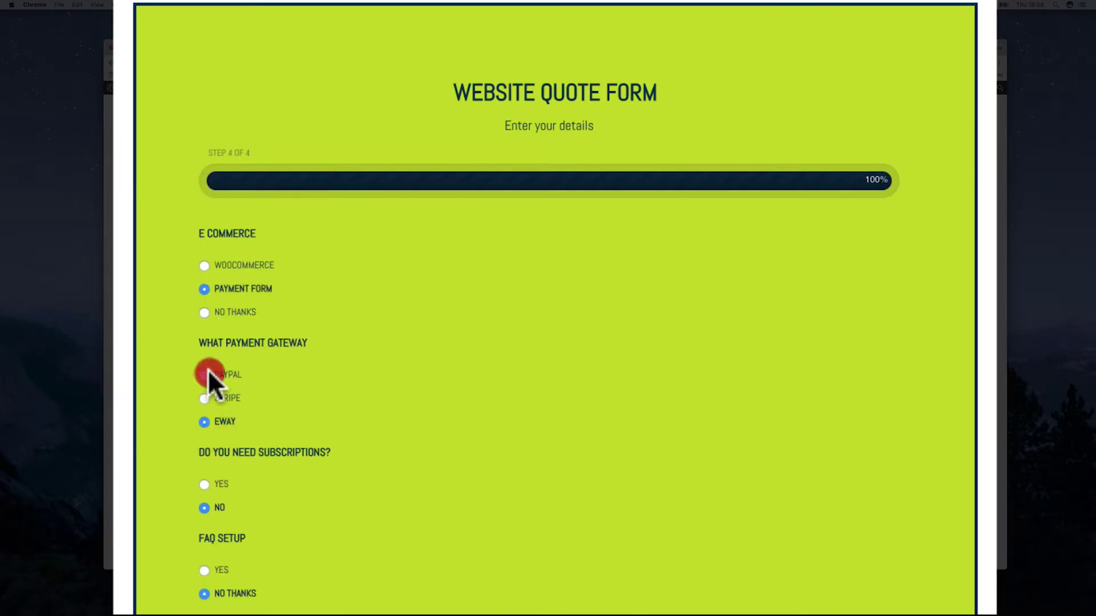
click(206, 484)
scroll(410, 378, down, 5)
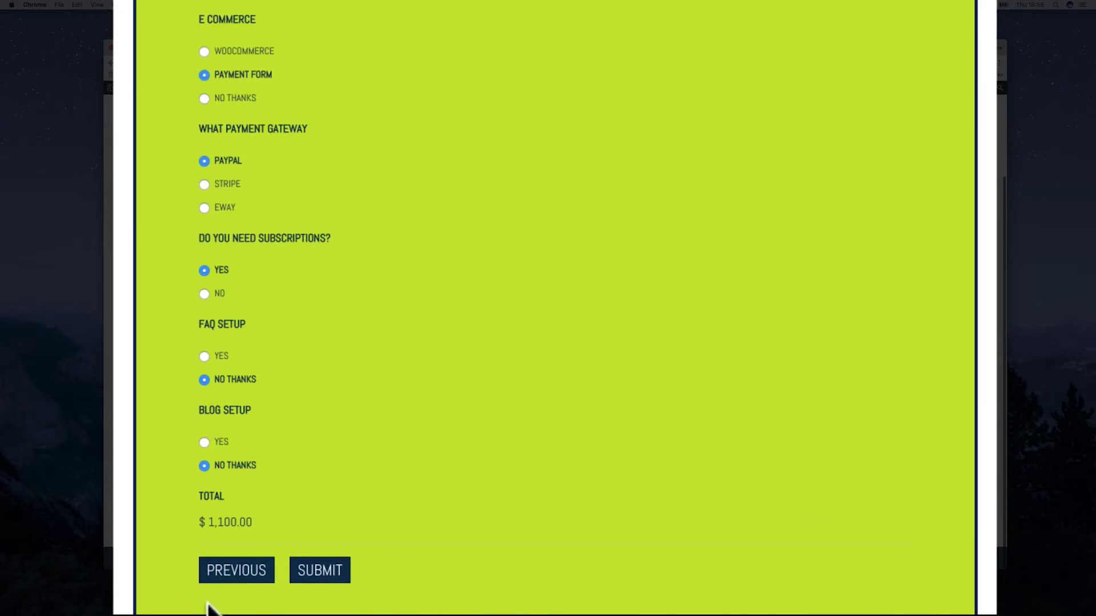
click(228, 572)
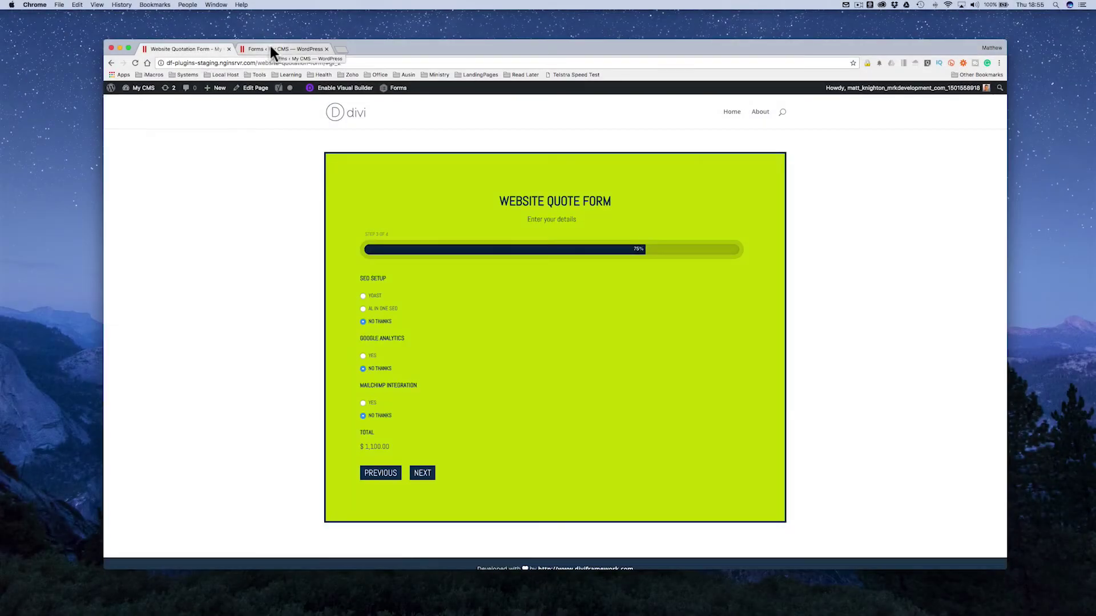
Step: Toggle the first page break's page and Next-button conditional logic on and off, leaving both disabled
click(271, 49)
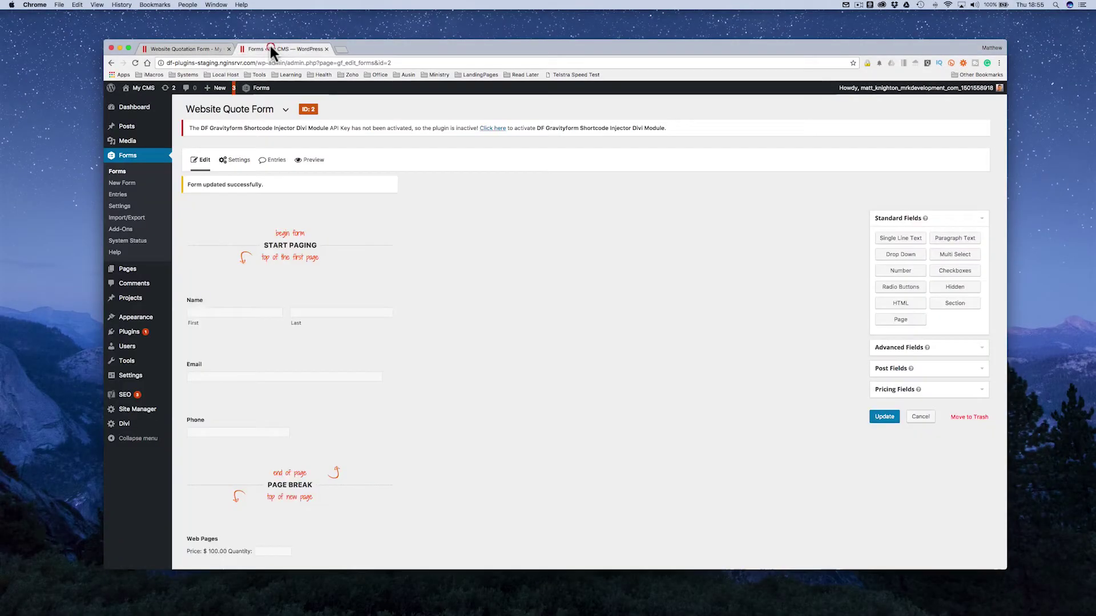
scroll(395, 354, down, 3)
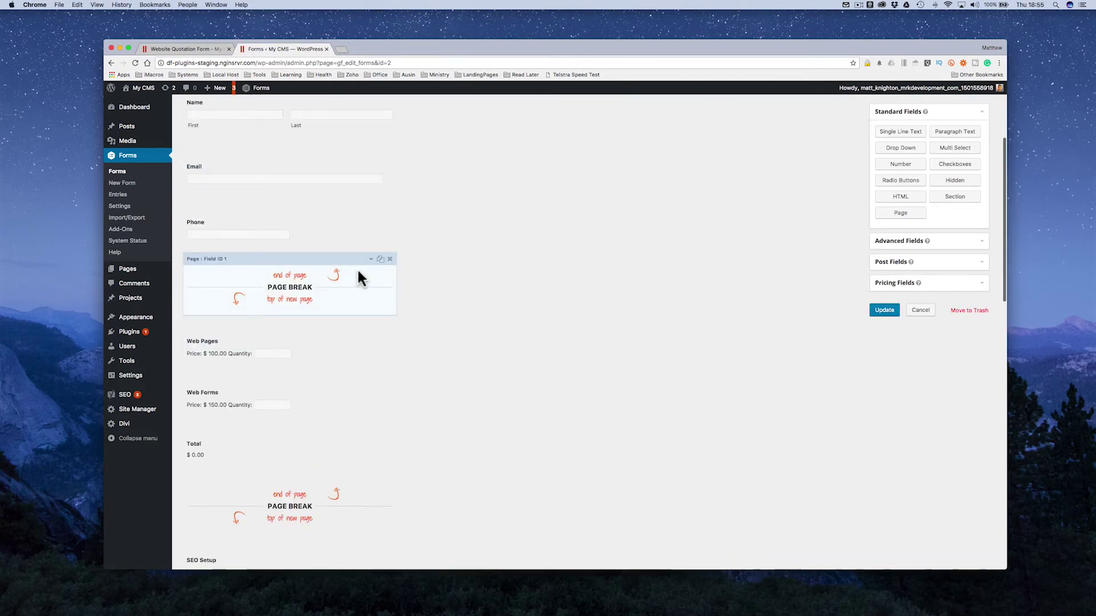
click(371, 265)
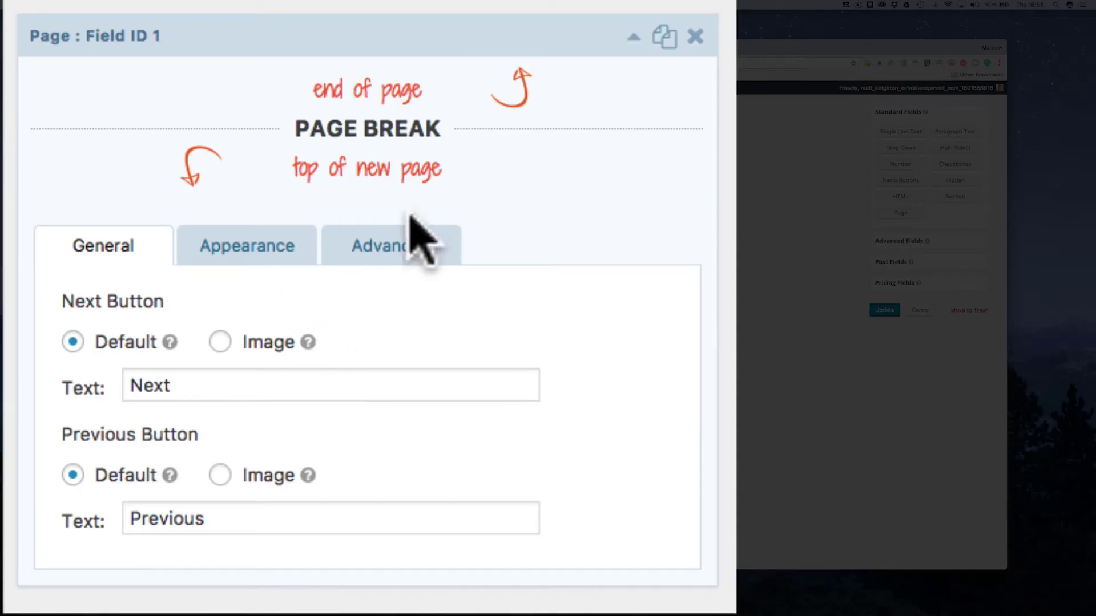
click(406, 251)
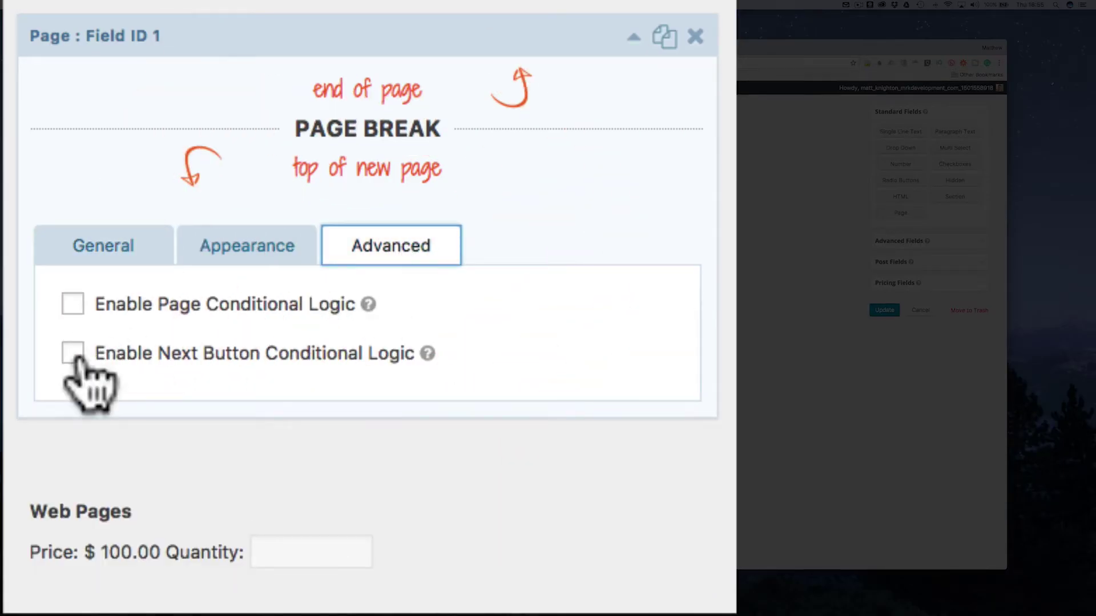
click(72, 353)
click(72, 303)
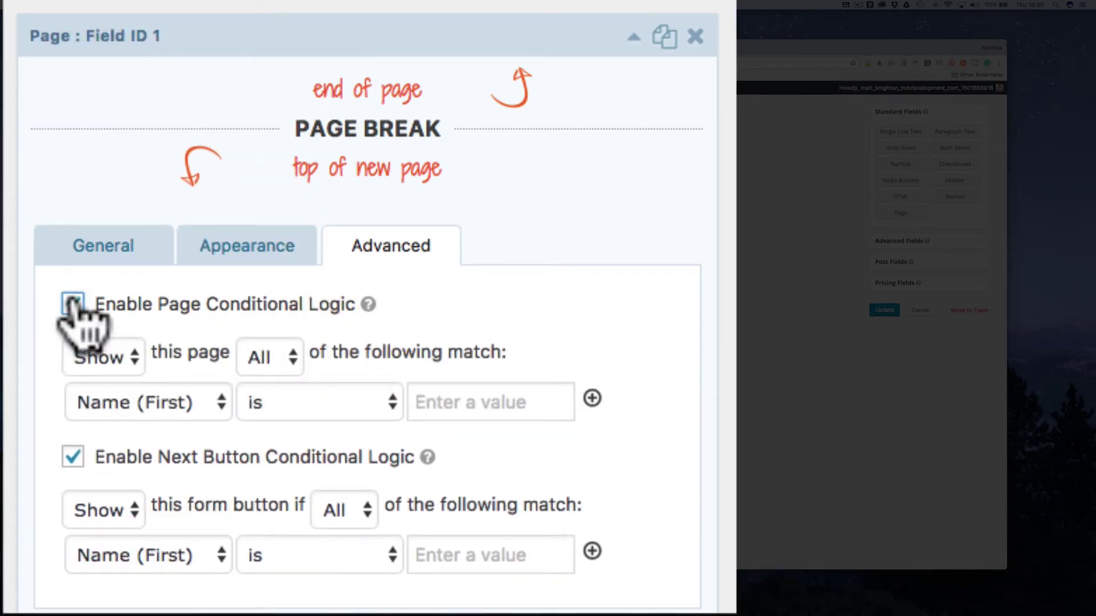
click(72, 303)
click(72, 354)
click(634, 36)
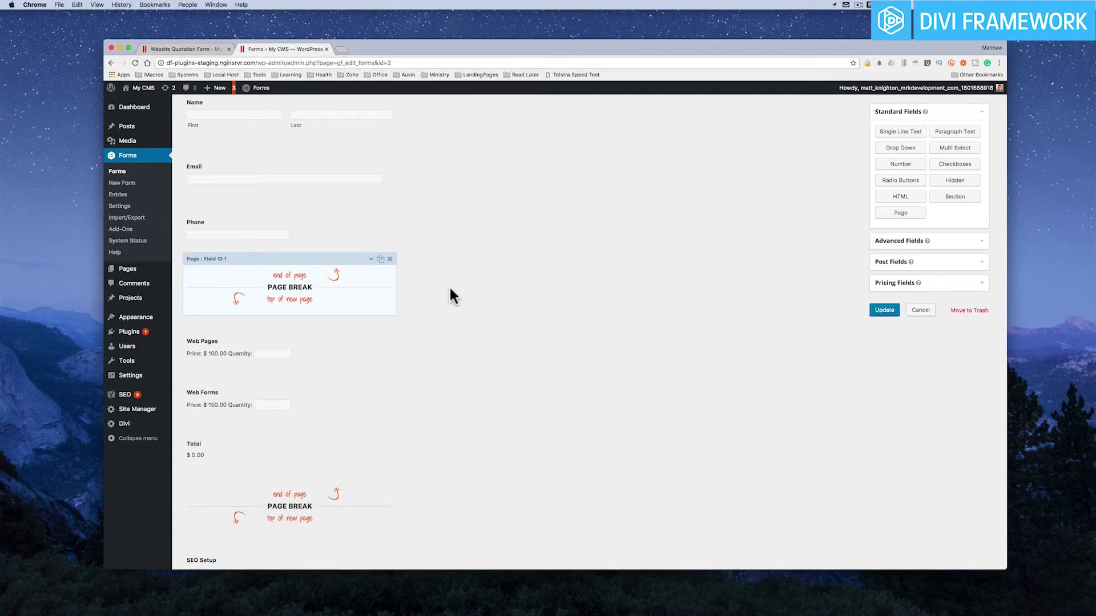
Step: Scroll the editor down to SEO Setup and return to the live Website Quotation Form
scroll(451, 289, down, 5)
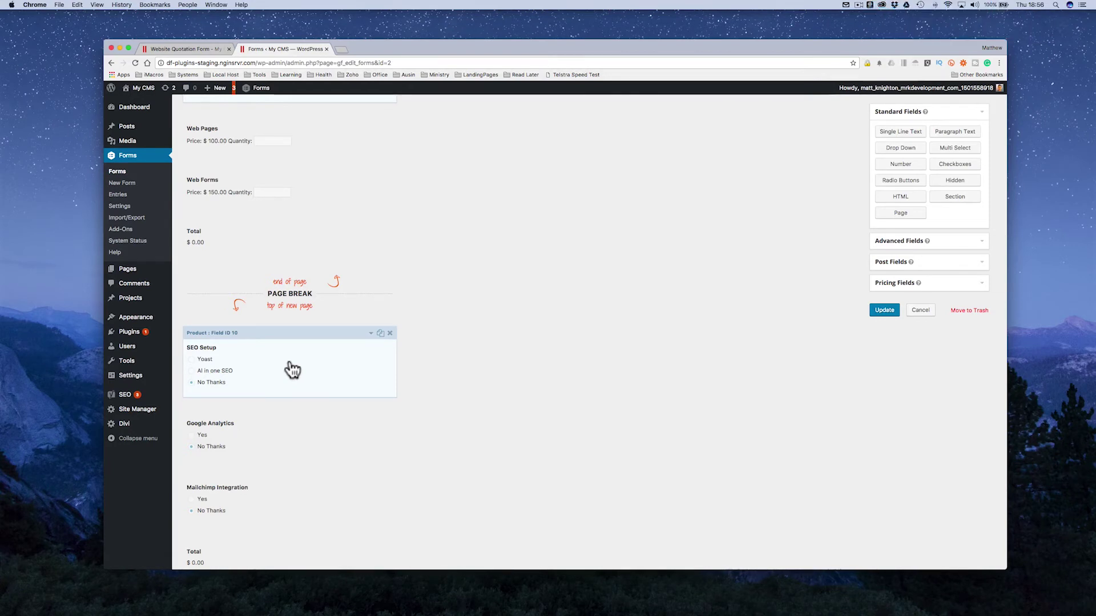
key(ctrl+shift+Tab)
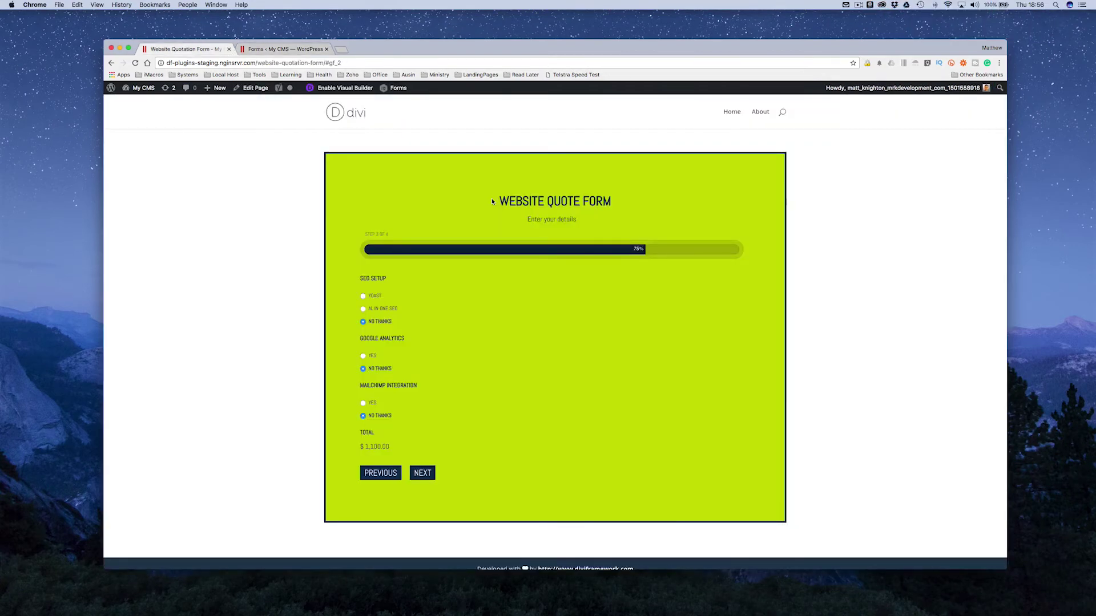